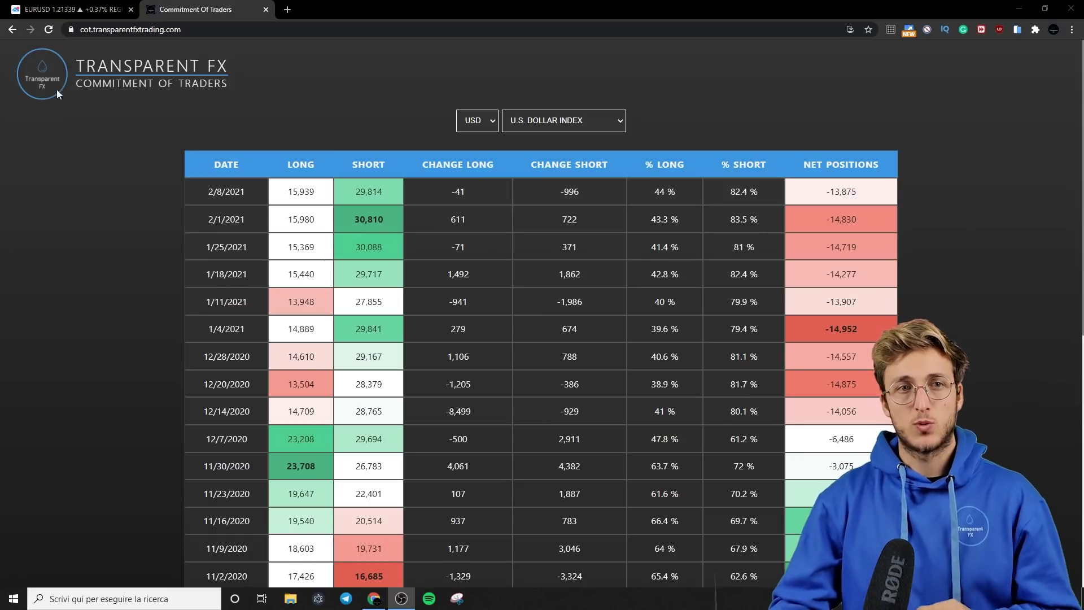
Check the monthly EURUSD chart, and show the EUR (EURO FX) positions on the Commitment of Traders page.
click(68, 9)
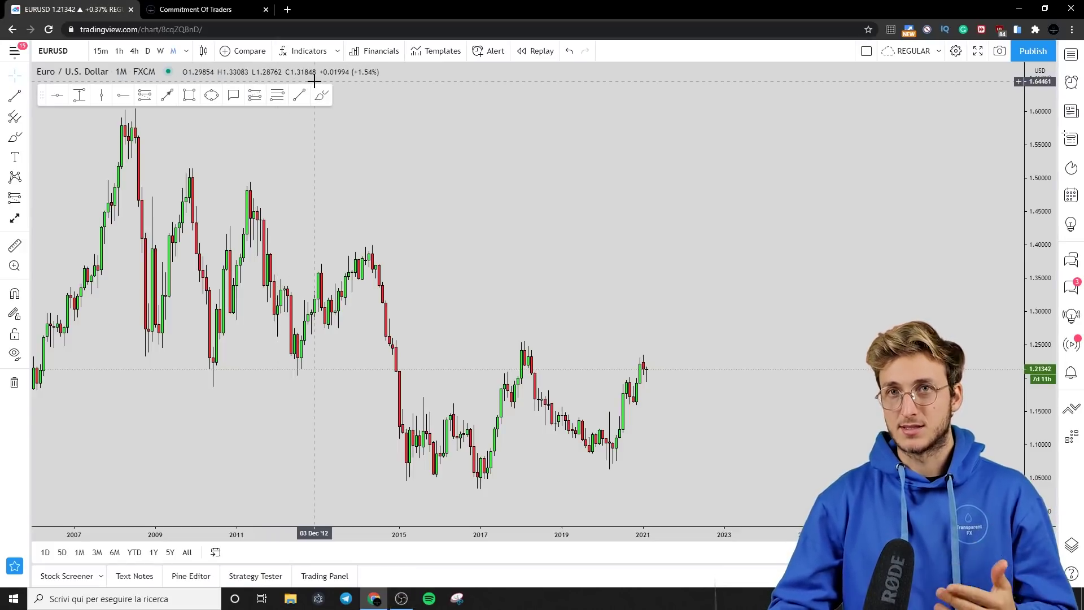
drag(1048, 422, 1047, 361)
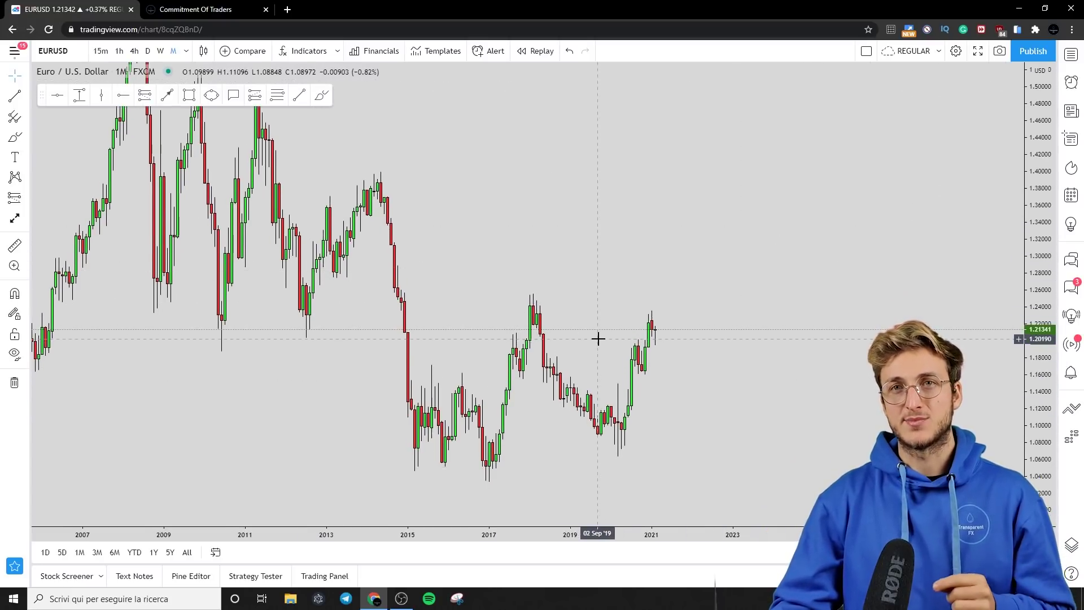
click(192, 9)
click(477, 121)
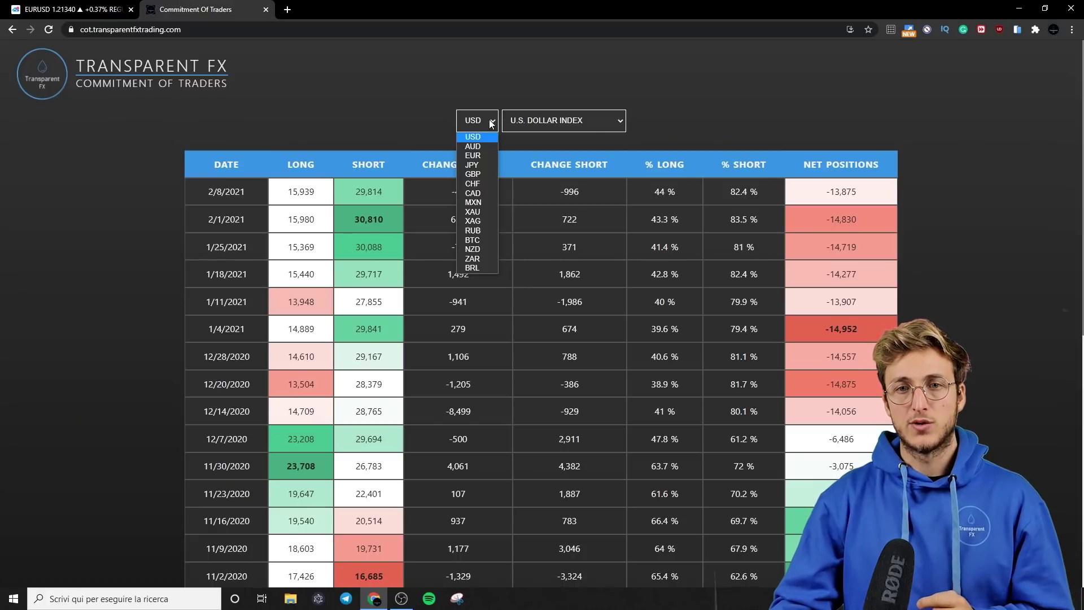
click(474, 155)
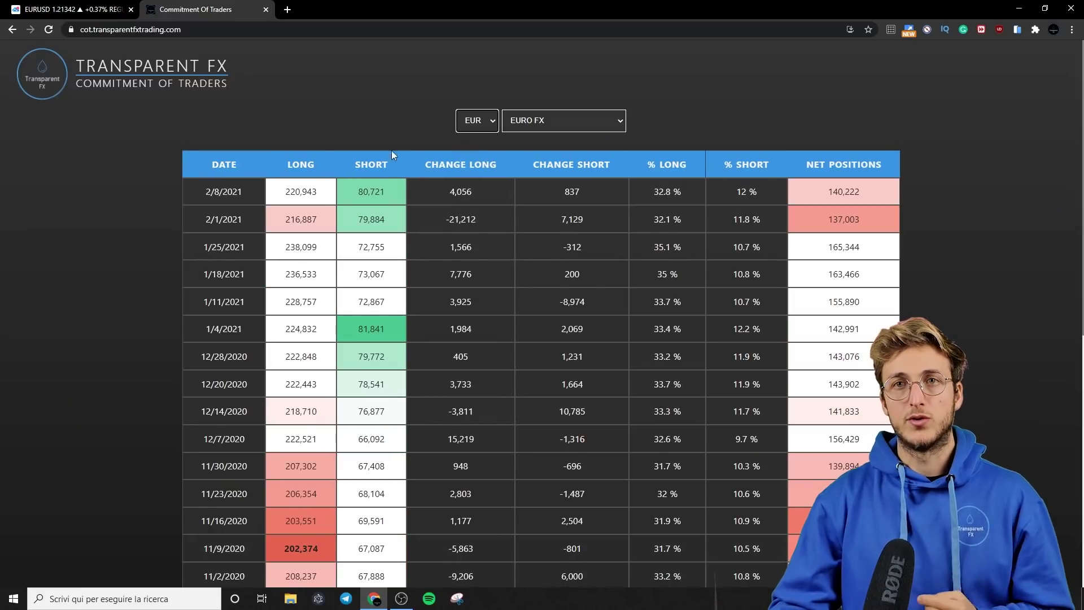
Examine the Commitment of Traders heading and the weekly change columns of the EURO FX table by highlighting them.
drag(80, 83, 226, 88)
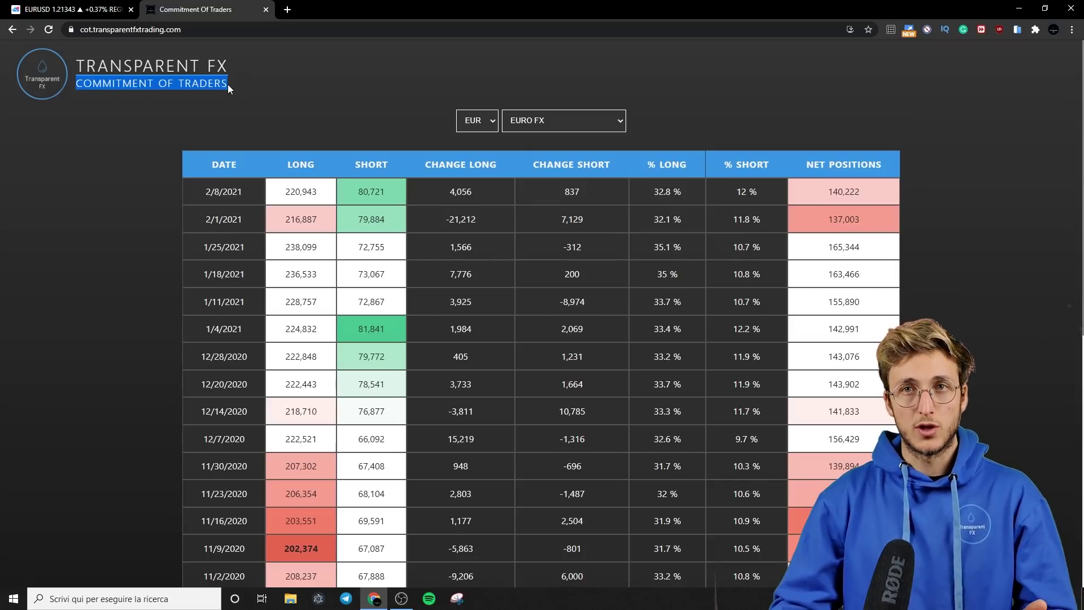
drag(508, 145, 622, 323)
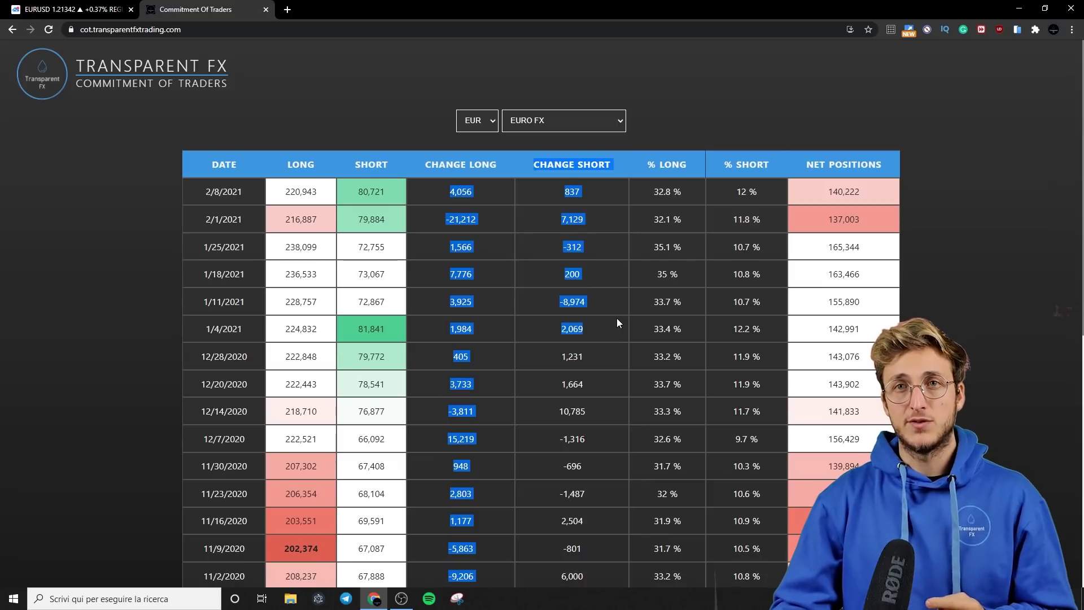
click(79, 9)
click(223, 10)
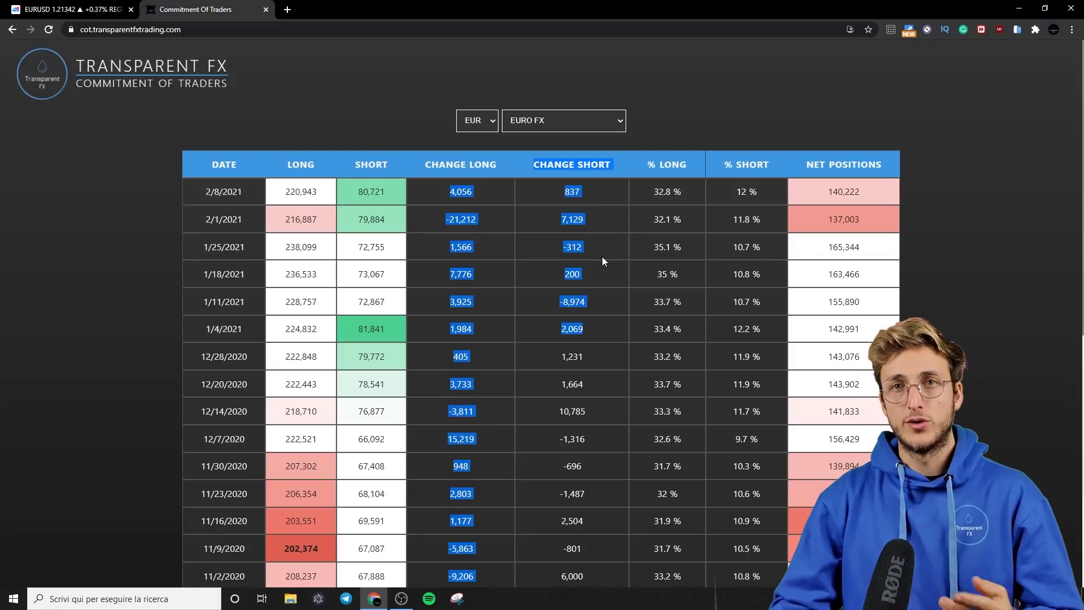
click(358, 124)
On the EURUSD monthly chart, draw a rectangle zone at about 1.193 to 1.201 from the mid-2020 highs to early 2022.
click(73, 9)
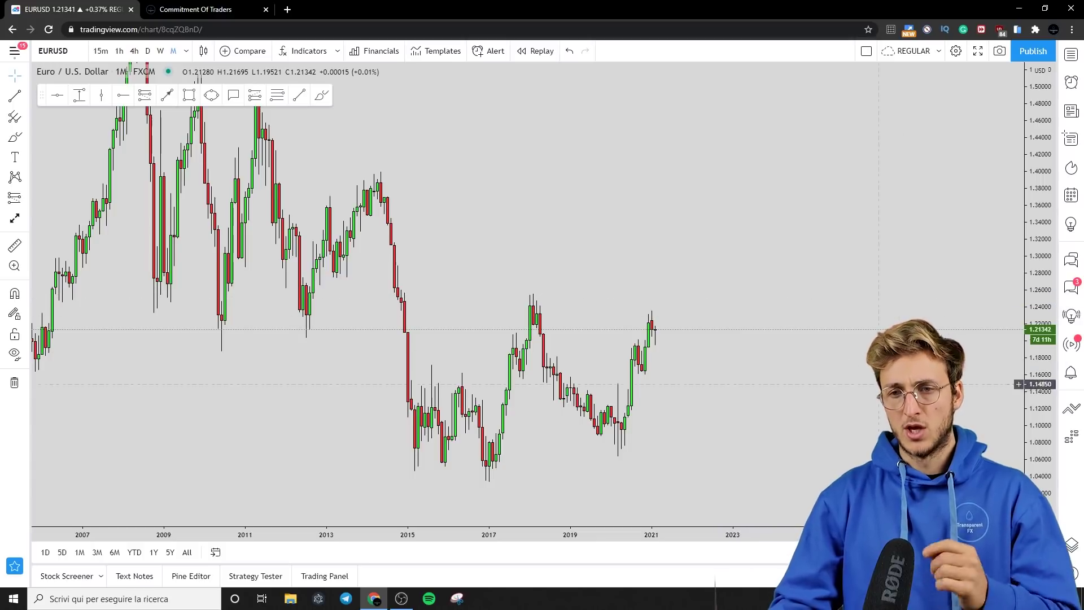
right_click(841, 455)
scroll(533, 395, up, 3)
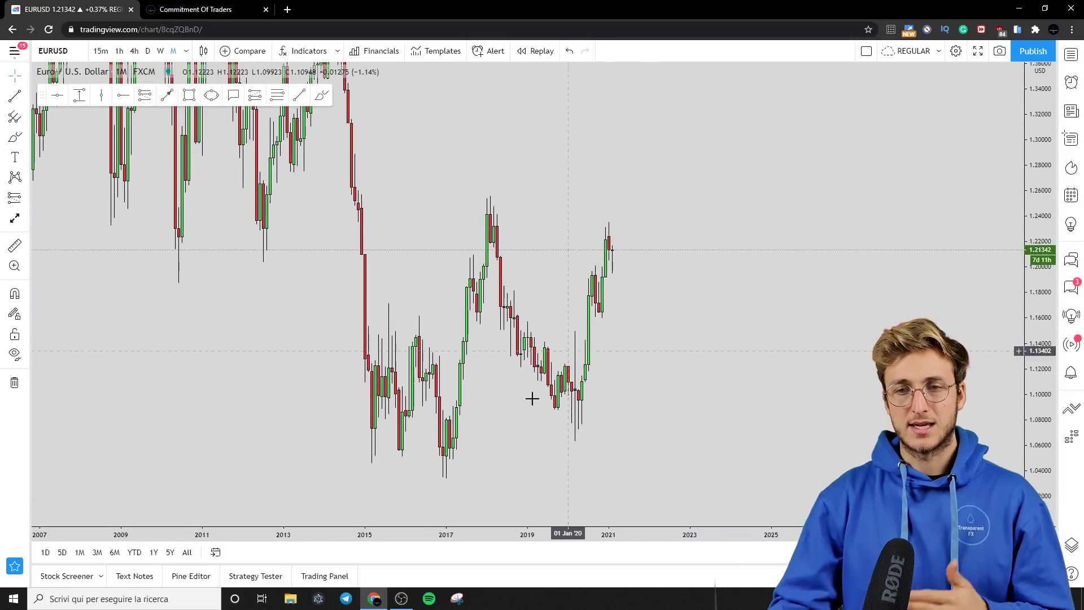
click(515, 500)
scroll(575, 435, up, 2)
right_click(607, 429)
click(627, 329)
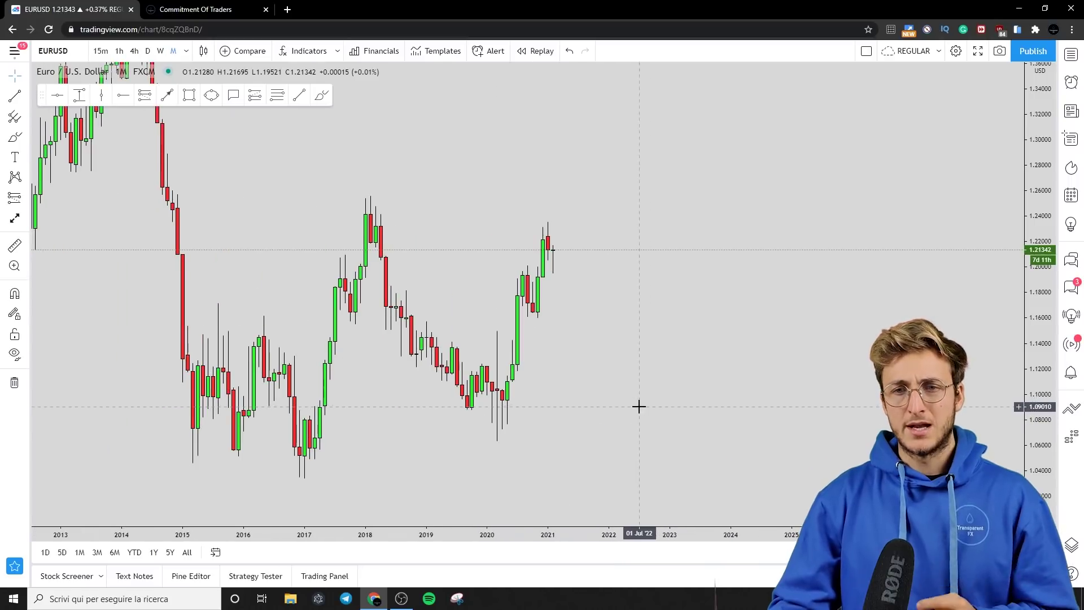
click(515, 500)
drag(557, 404, 599, 406)
click(189, 95)
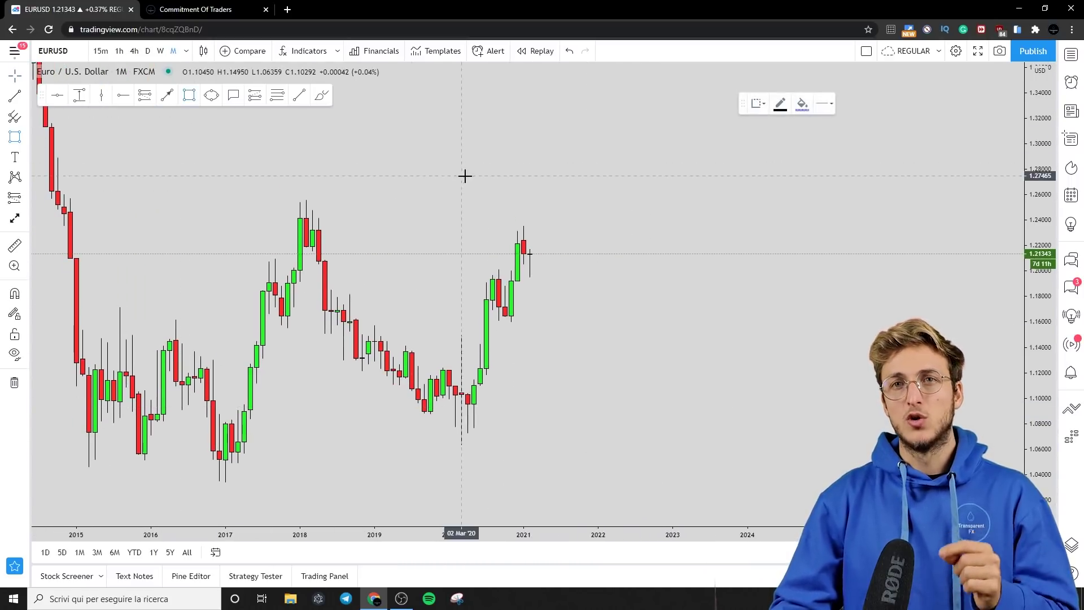
click(486, 280)
click(610, 269)
click(648, 380)
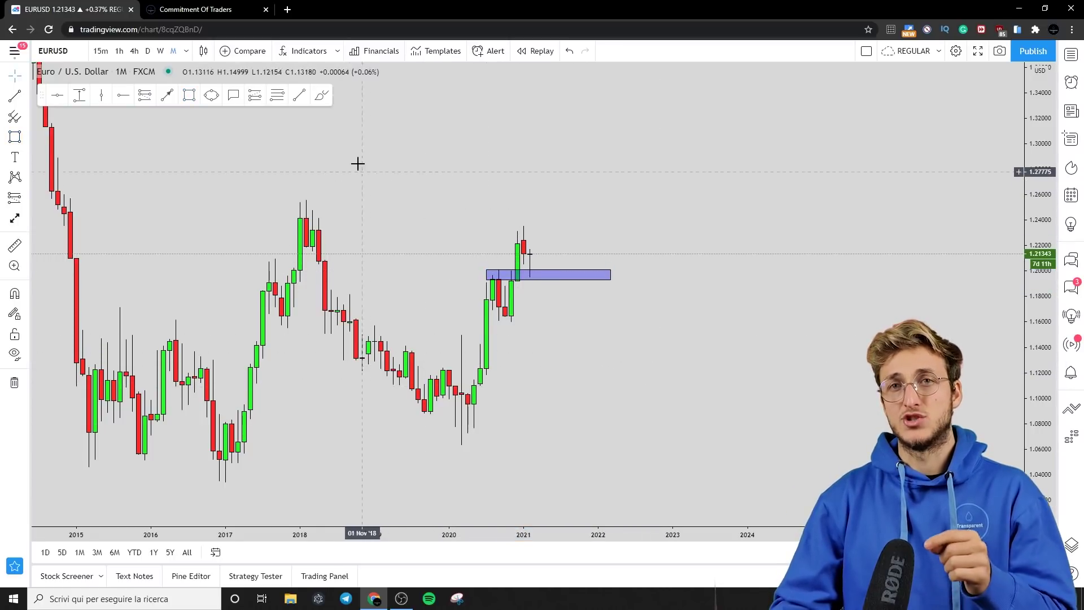
Circle the mid-2020 high and the February 2021 touch of the rectangle zone with the Brush, and undo both strokes.
click(320, 97)
mouse_move(504, 269)
mouse_down()
mouse_move(541, 271)
mouse_move(532, 277)
mouse_up()
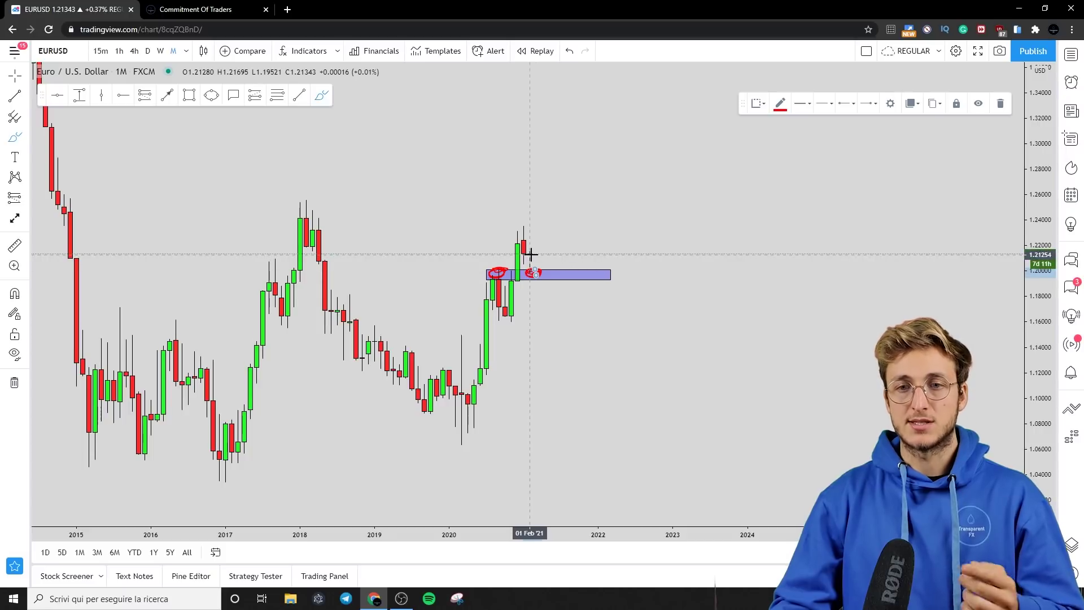
click(569, 51)
click(569, 51)
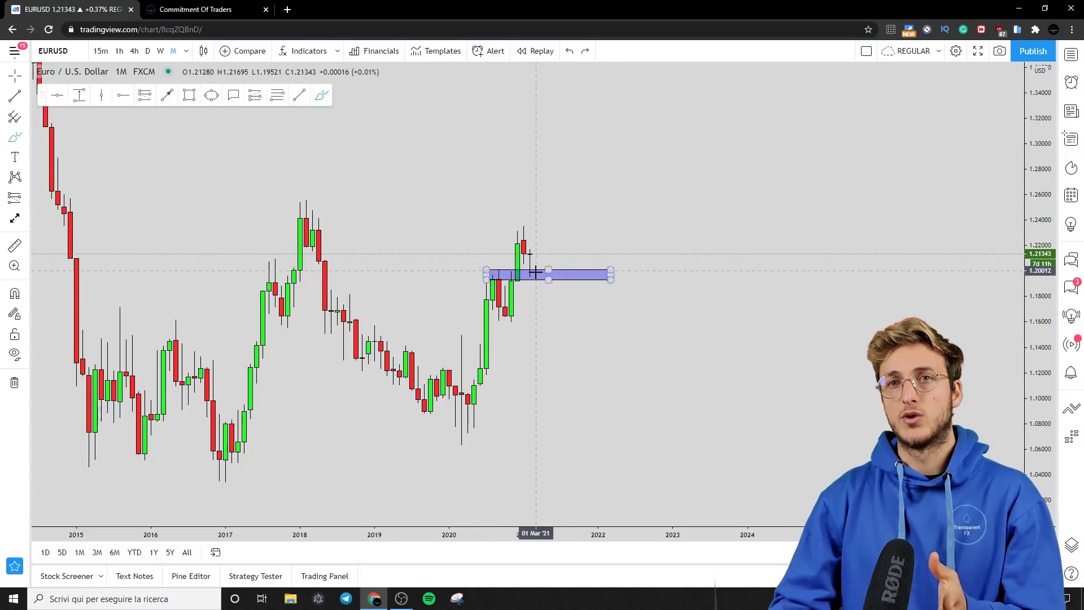
Draw a Fibonacci retracement from the November 2020 low at about 1.161 to the January 2021 high at about 1.235.
click(276, 94)
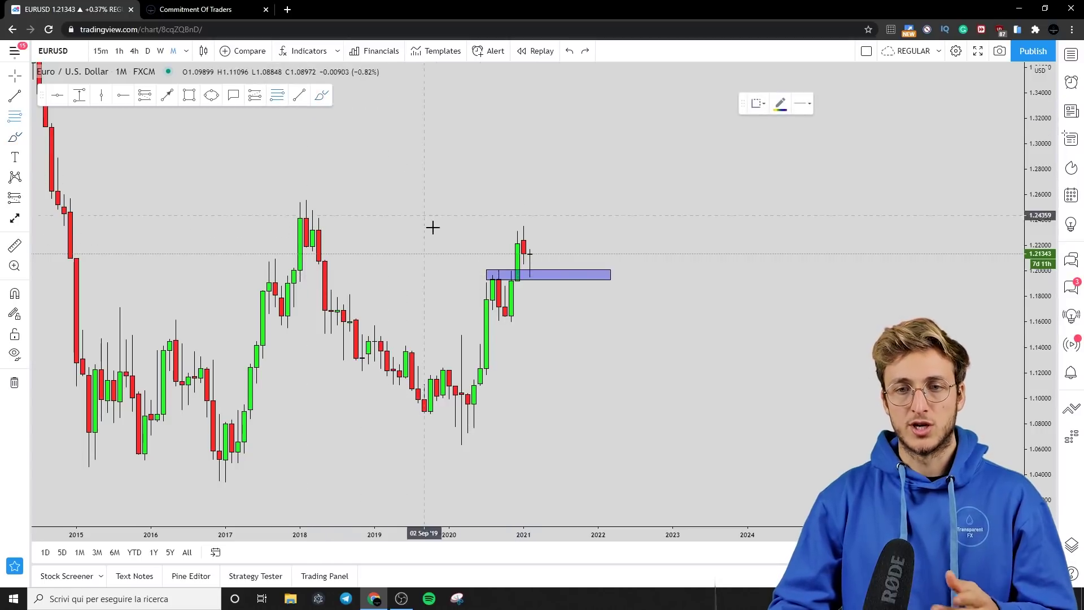
click(511, 320)
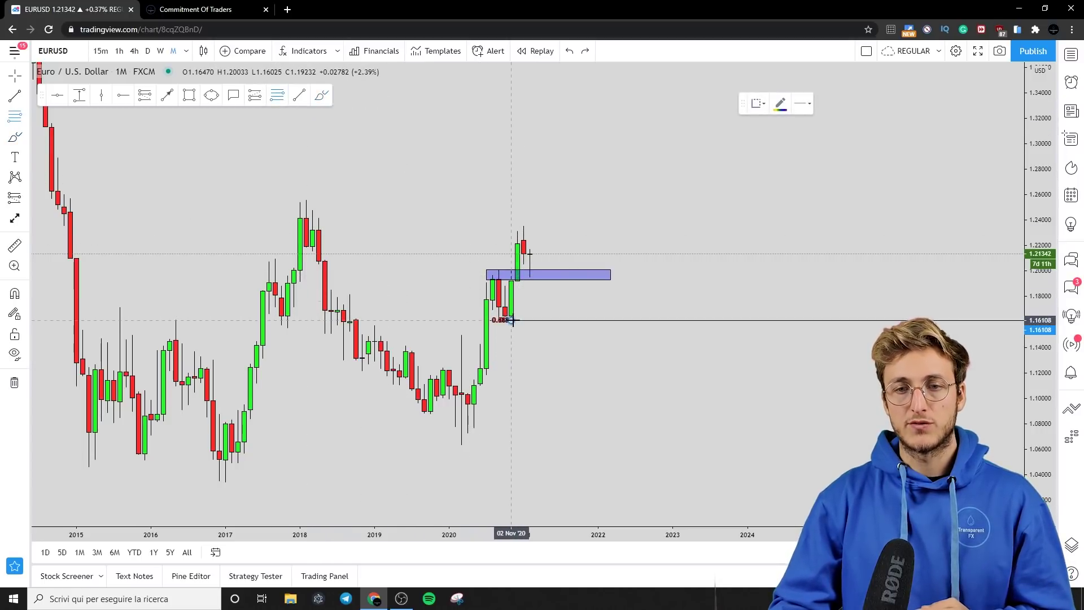
click(523, 223)
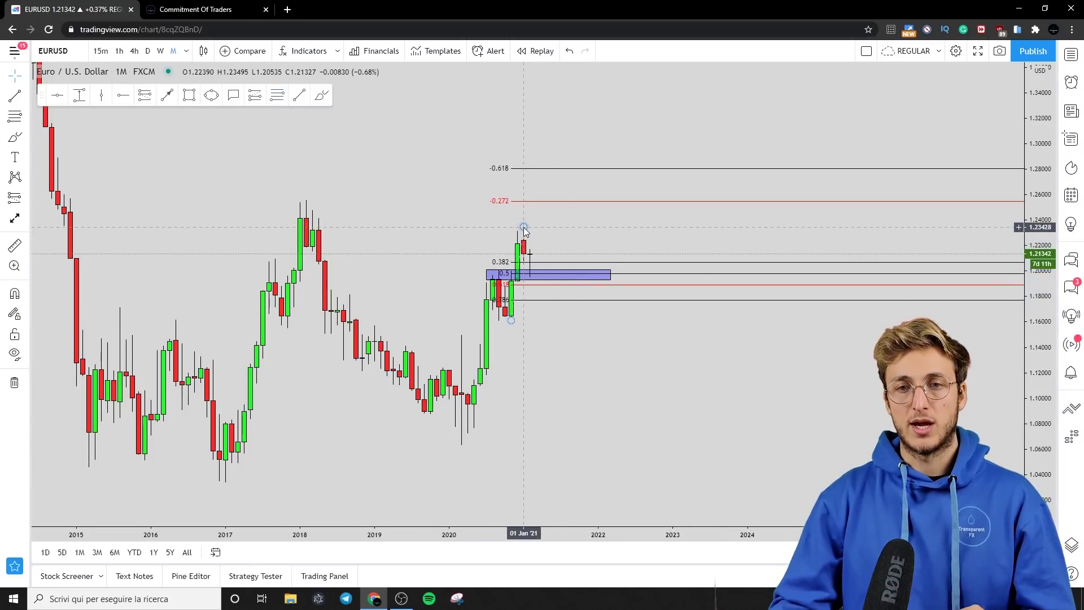
Circle the overlap of the rectangle zone and the 0.5 retracement level with the Brush, and delete the stroke.
click(321, 95)
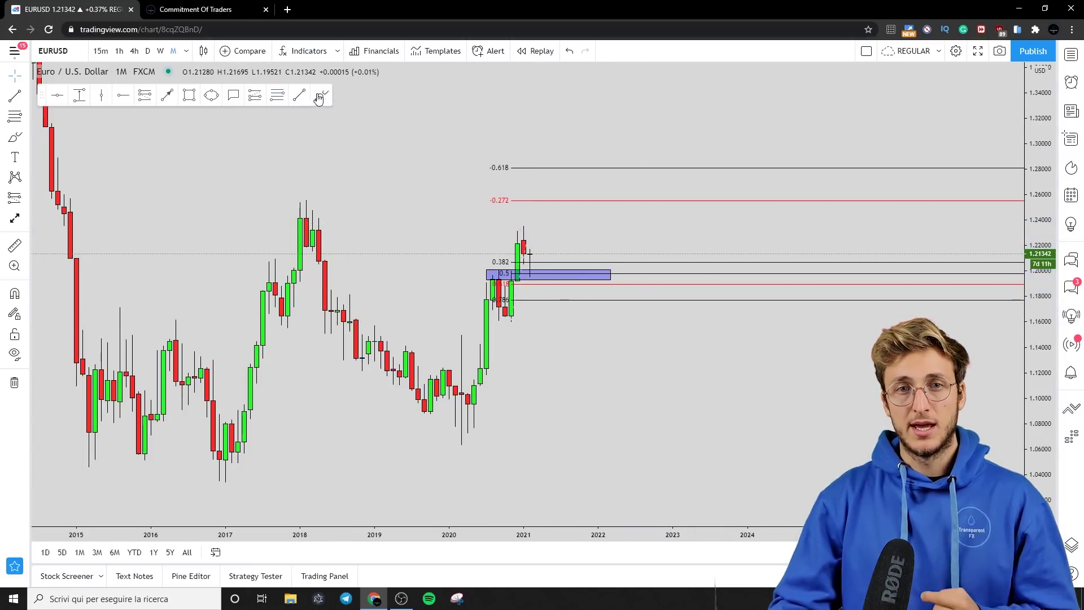
mouse_move(539, 271)
mouse_down()
mouse_move(485, 273)
mouse_move(536, 272)
mouse_up()
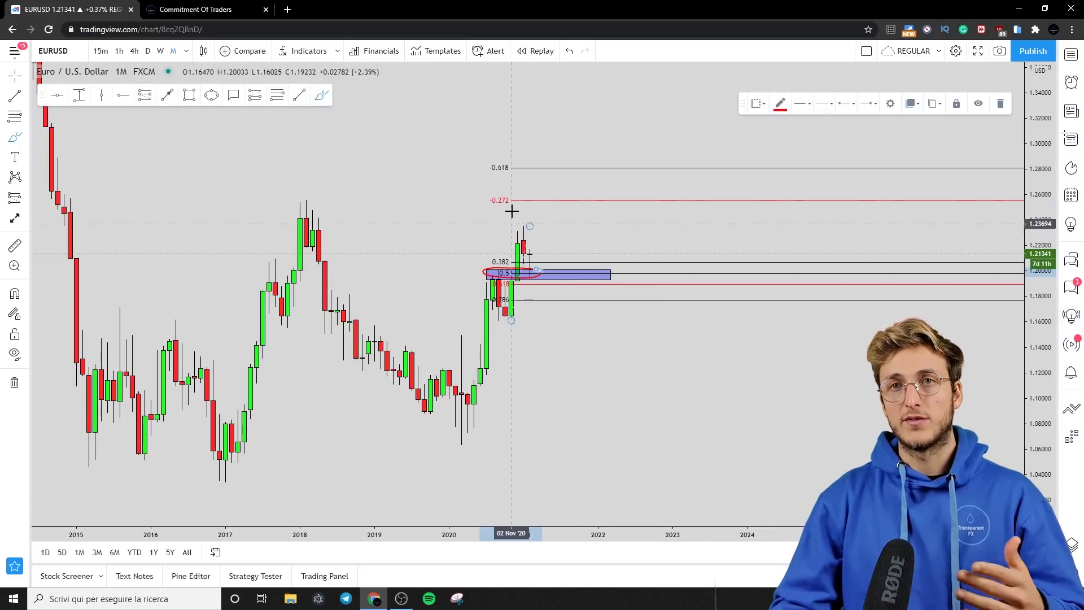
click(999, 103)
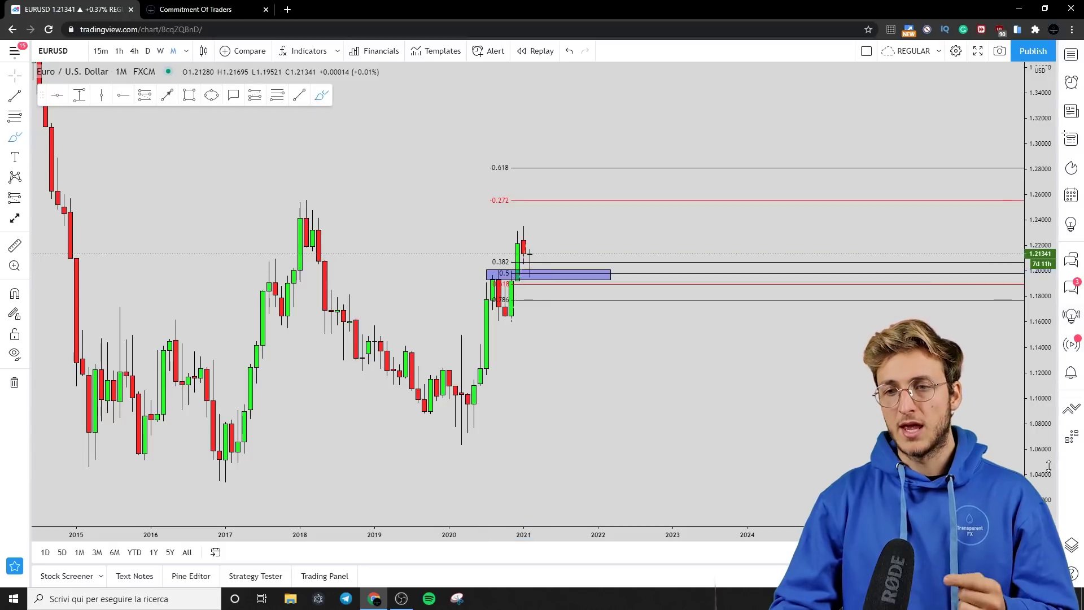
Circle the February 2021 candle's low inside the rectangle zone with the Brush, and remove the circle.
drag(1052, 464, 1052, 420)
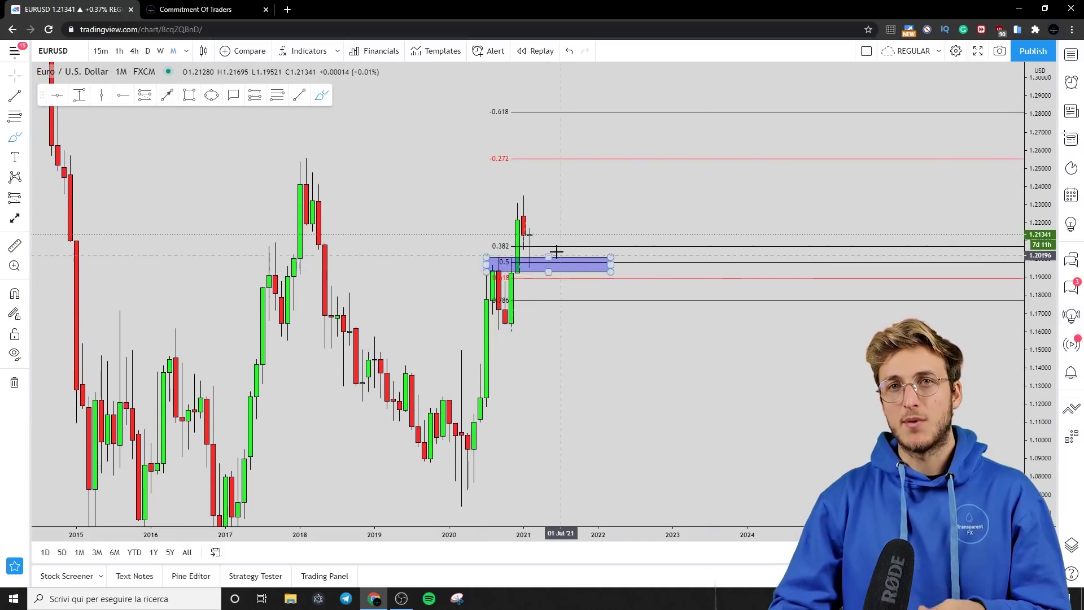
mouse_move(538, 265)
mouse_down()
mouse_move(524, 257)
mouse_move(539, 267)
mouse_up()
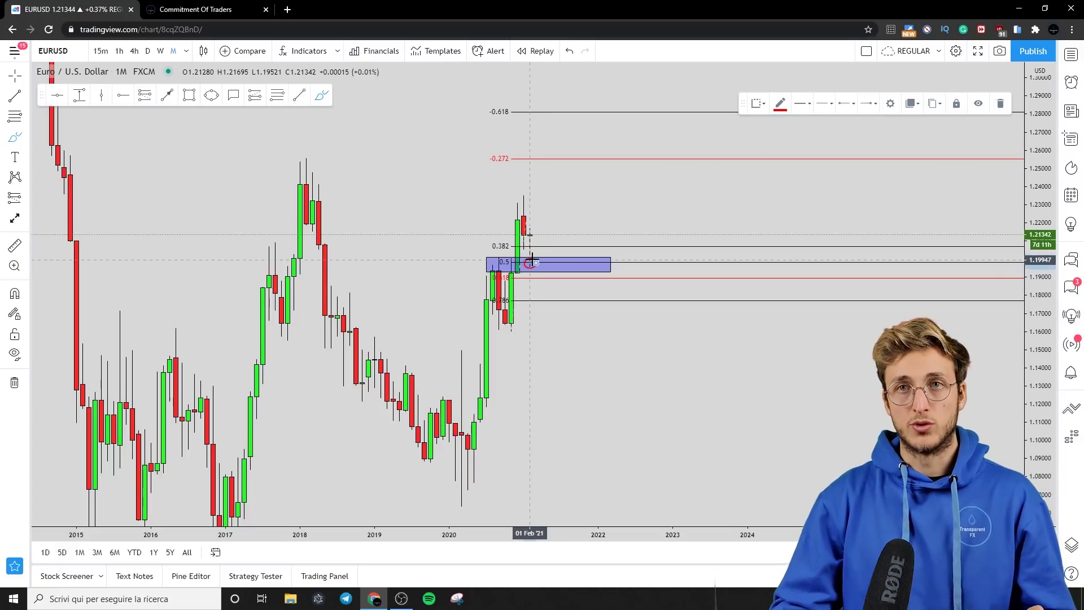
click(993, 107)
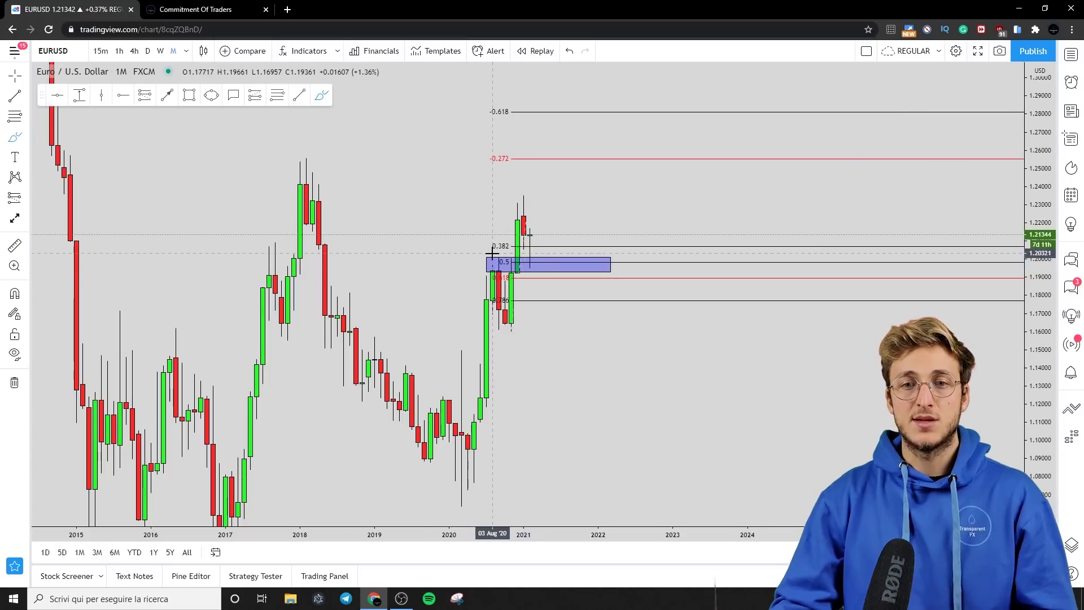
Circle the August 2020 high, trace the swing down and up to the January 2021 high, and undo the strokes.
drag(494, 263, 496, 258)
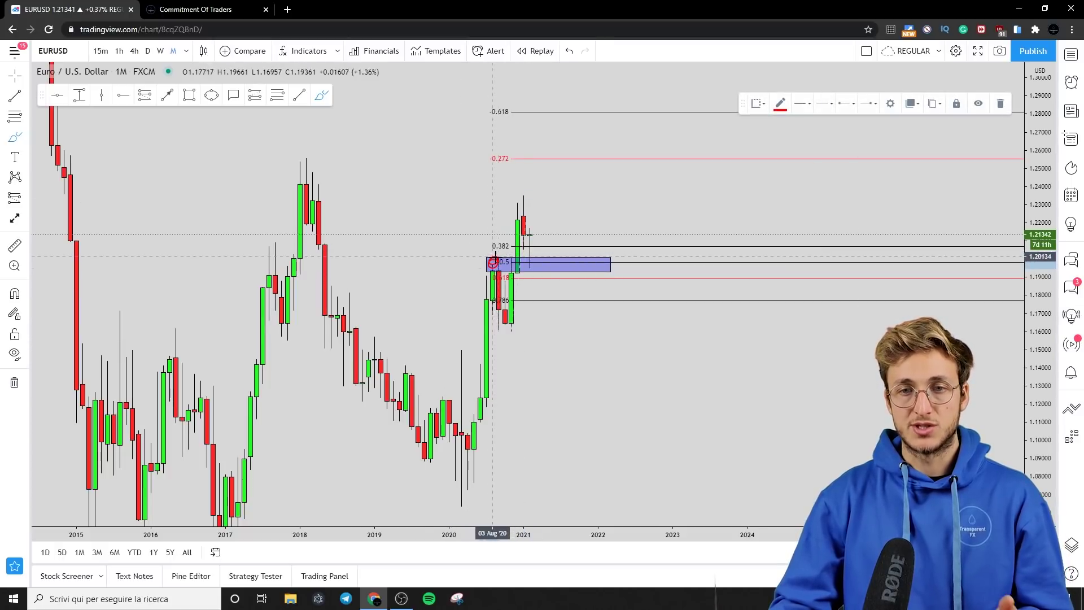
drag(511, 325, 529, 206)
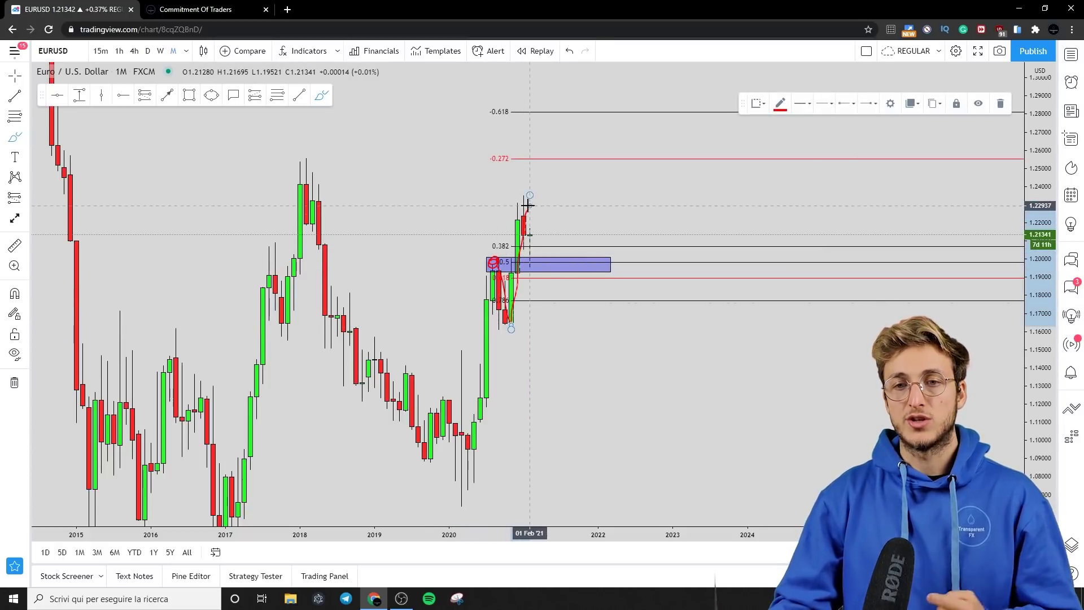
click(570, 52)
click(570, 52)
Circle the February 2021 retracement into the zone, mark the 0.5 level with a Brush line, and remove both marks.
drag(524, 262, 531, 269)
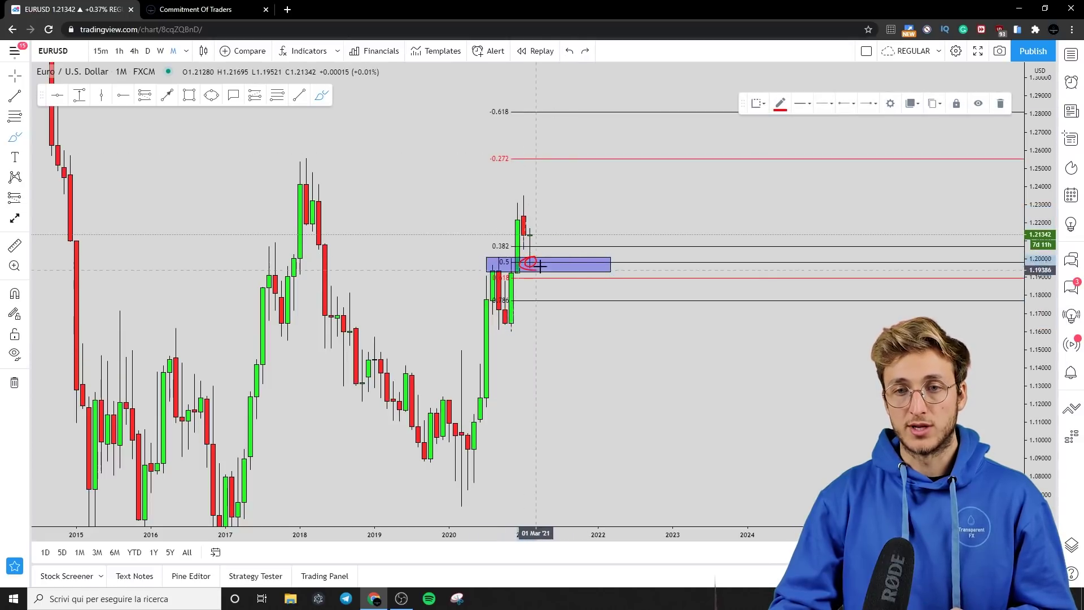
click(1000, 103)
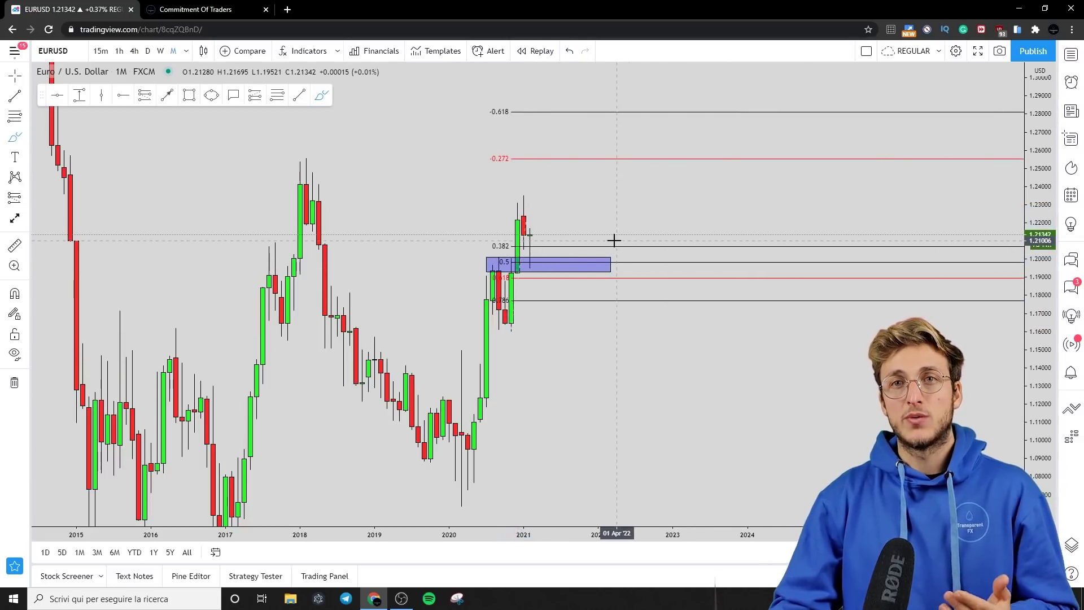
drag(541, 263, 541, 259)
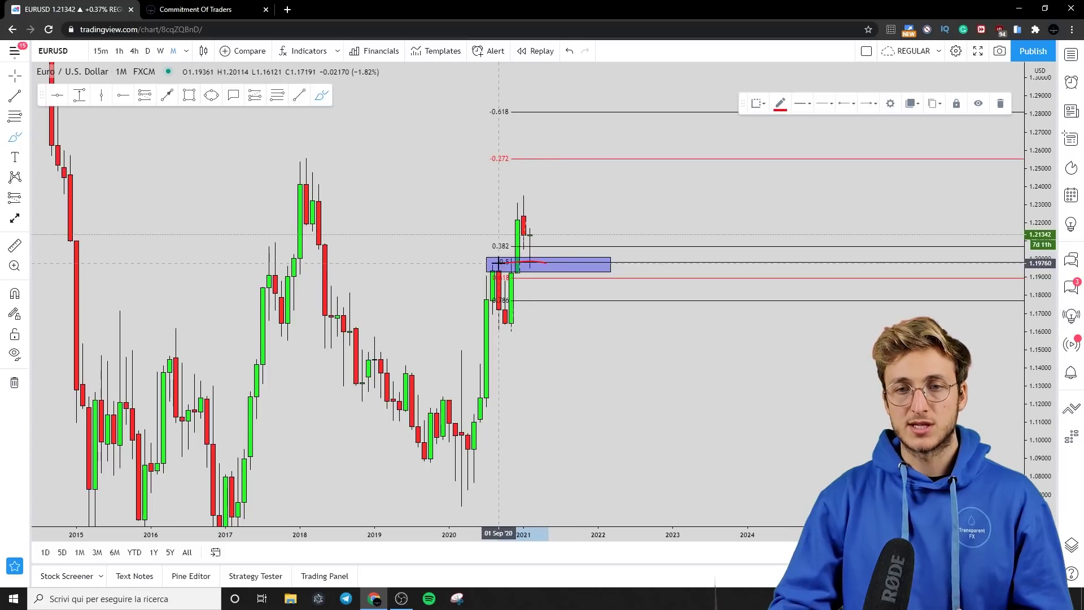
click(570, 52)
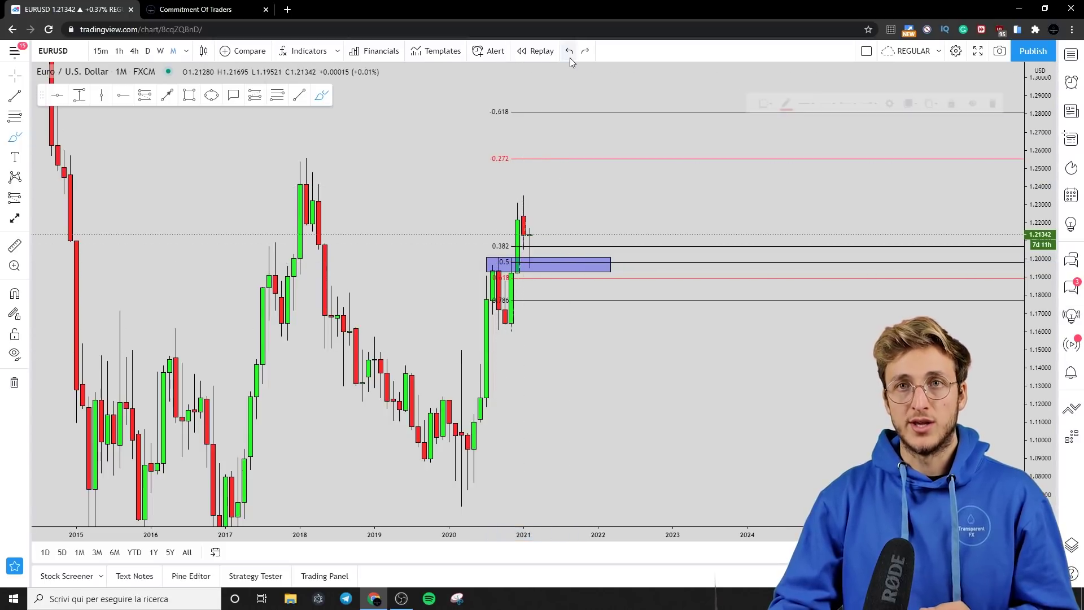
Circle the pullback at the 0.5 level, sketch an upward move out of the zone, and delete the Brush marks.
mouse_move(539, 257)
mouse_down()
mouse_move(528, 270)
mouse_move(540, 259)
mouse_up()
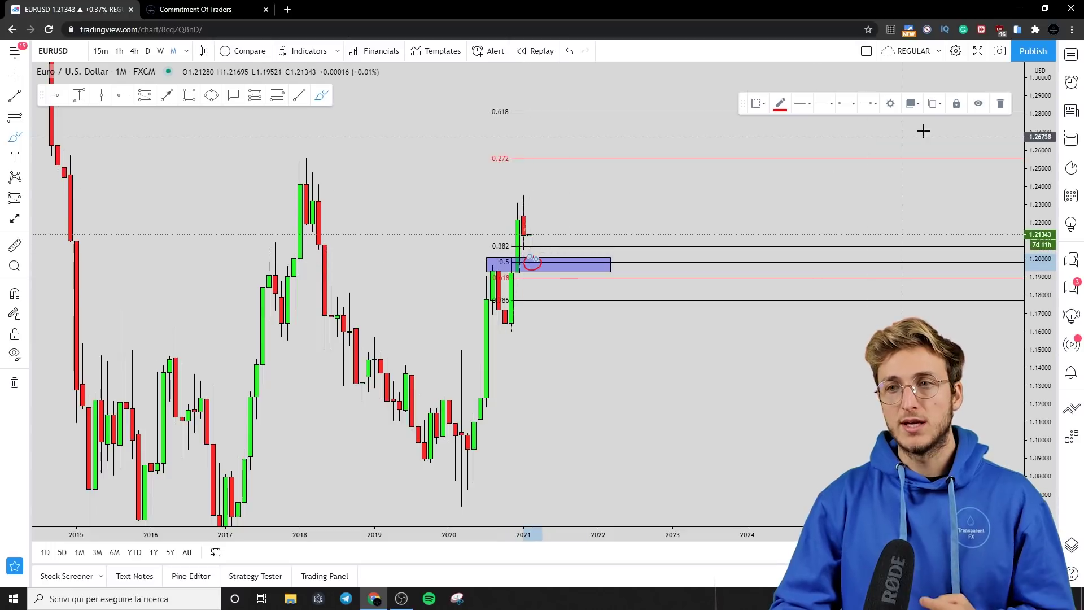
click(1000, 103)
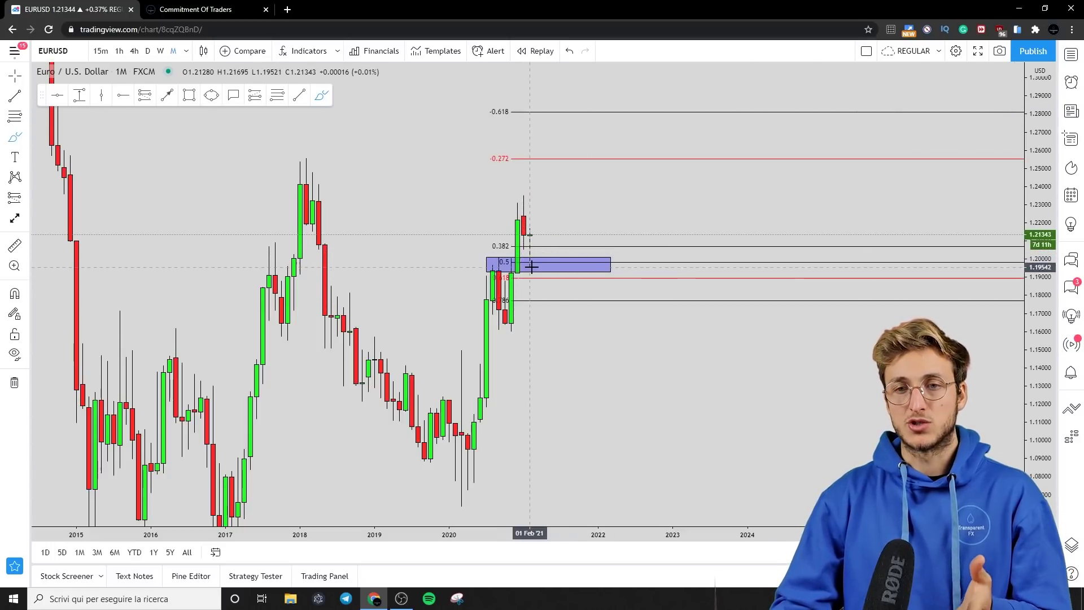
drag(532, 263, 536, 217)
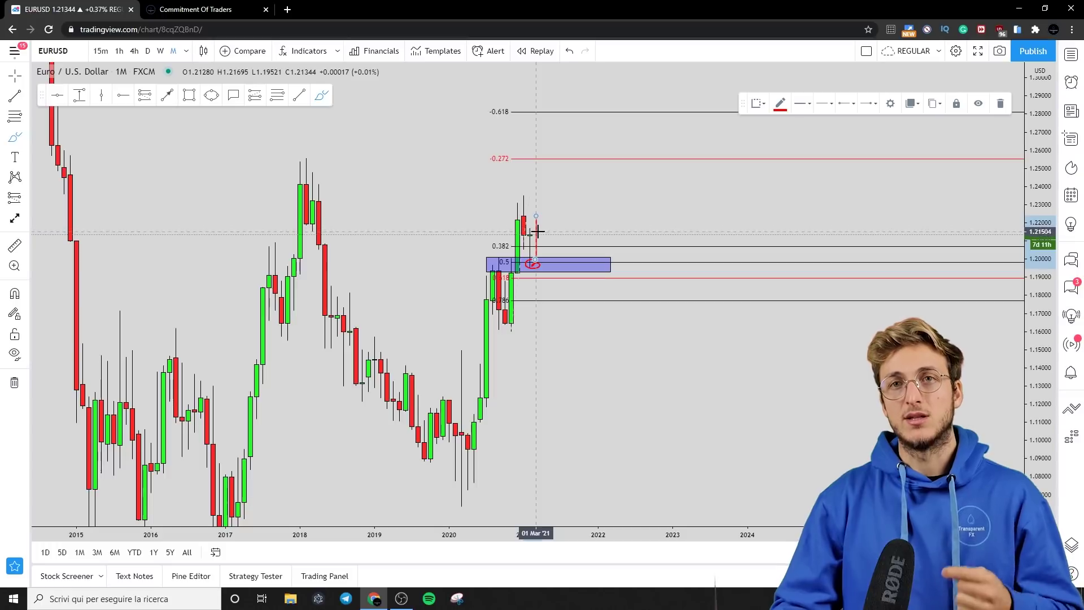
click(1000, 103)
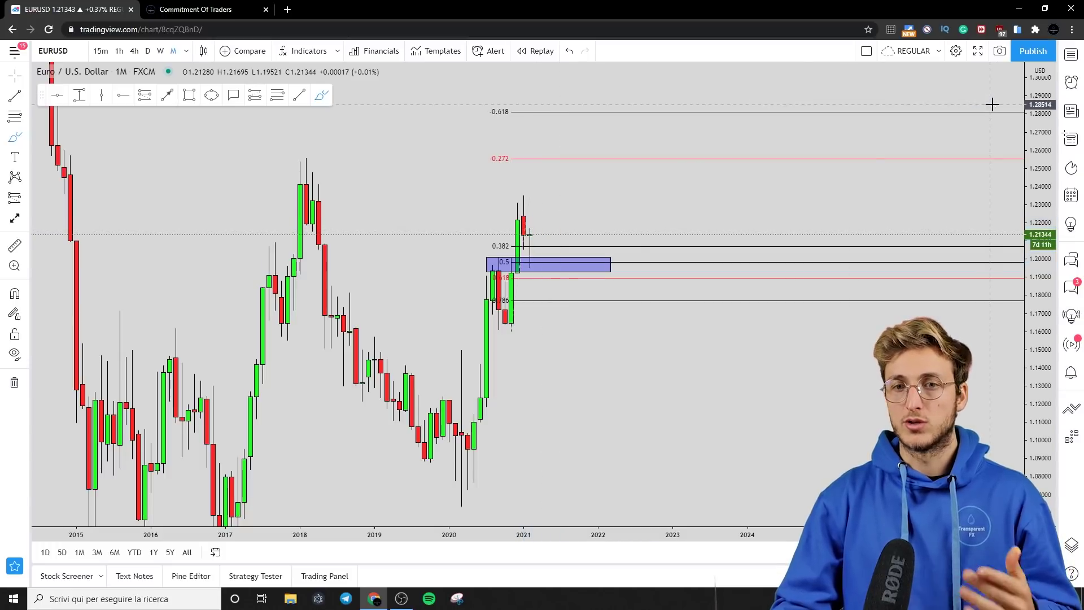
Delete the Fibonacci retracement from the EURUSD chart, keeping the rectangle zone.
click(597, 247)
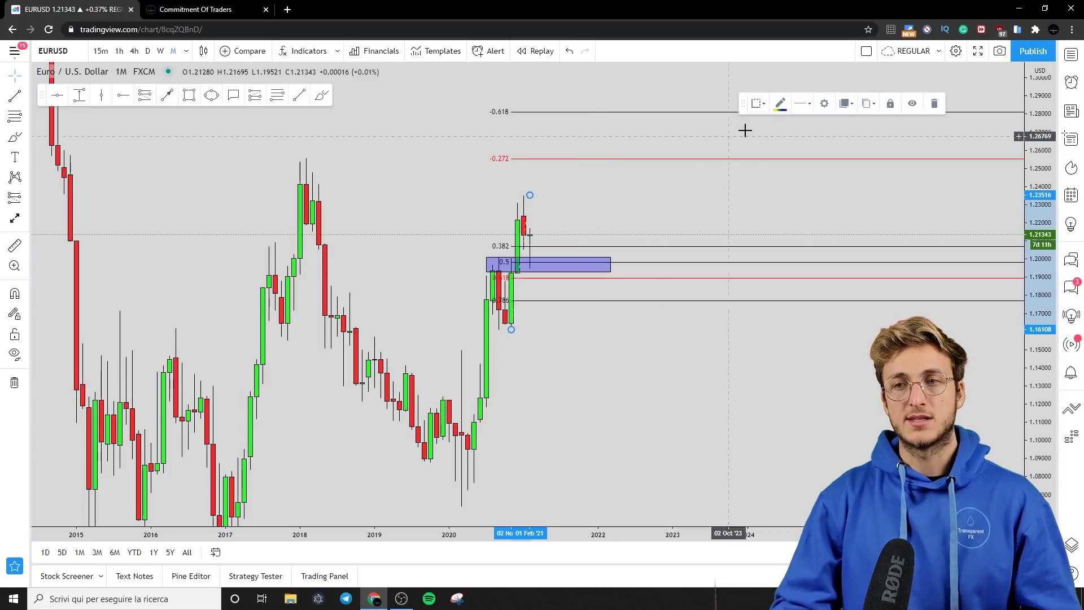
click(934, 104)
Sketch an upward Brush stroke out of the support zone from the February 2021 candle and delete it.
click(321, 94)
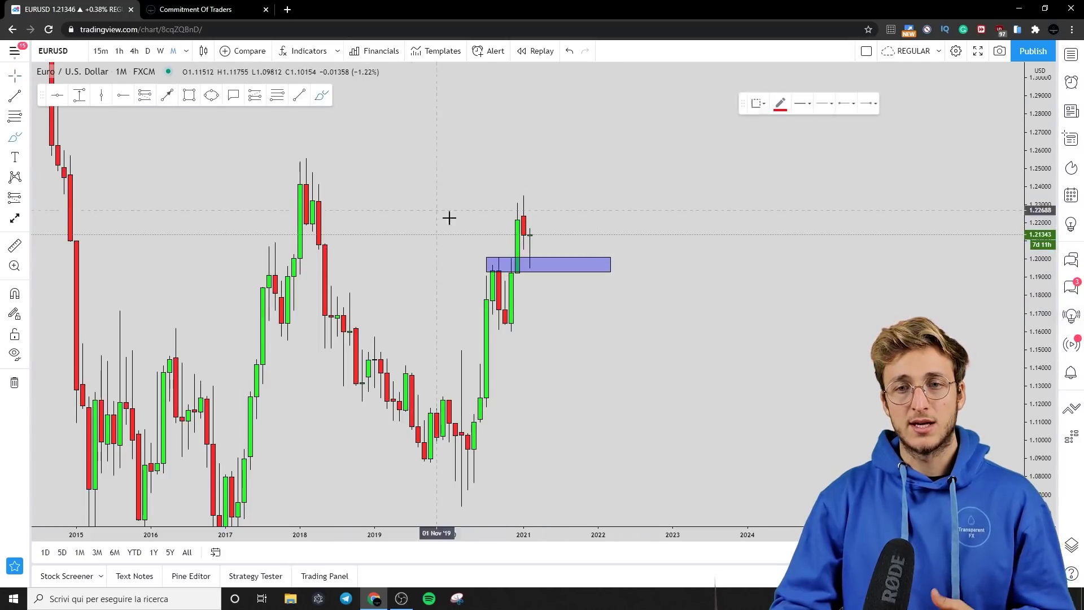
drag(535, 260, 536, 213)
click(1001, 103)
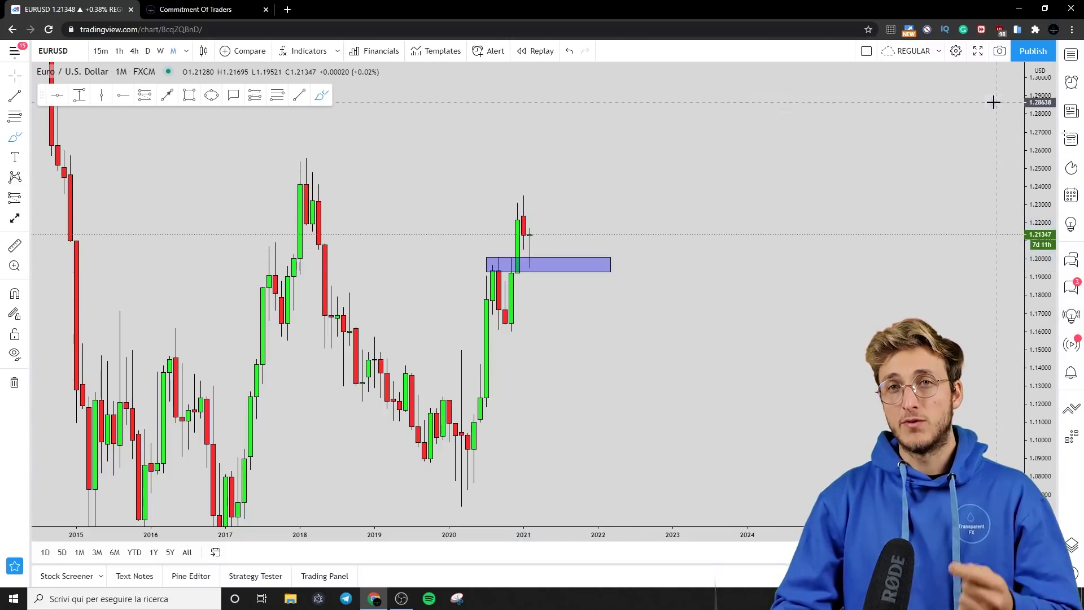
Delete the blue rectangle zone from the EURUSD monthly chart.
click(567, 273)
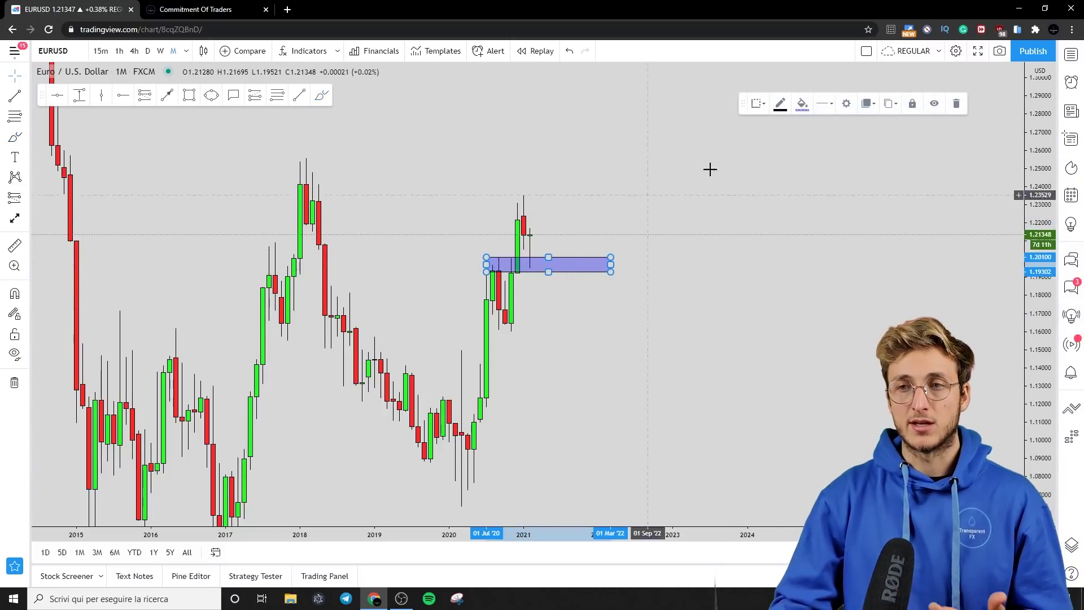
click(955, 105)
Trace the monthly rise, pullback and projected new high from November 2020 with the Brush, and delete the stroke.
click(321, 95)
mouse_move(512, 331)
mouse_down()
mouse_move(524, 202)
mouse_move(547, 220)
mouse_move(554, 172)
mouse_up()
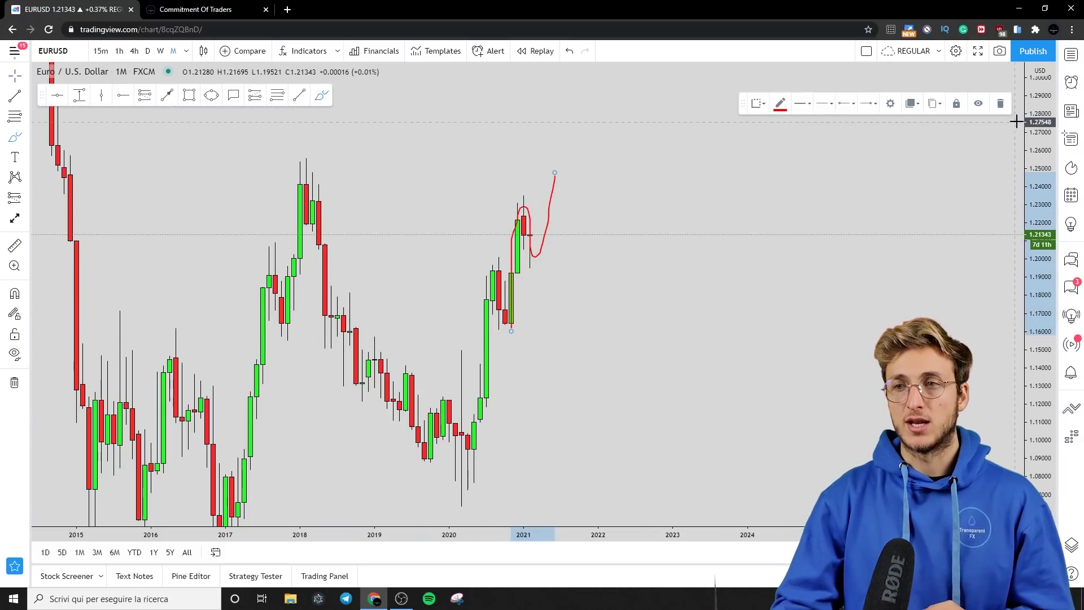
click(1001, 106)
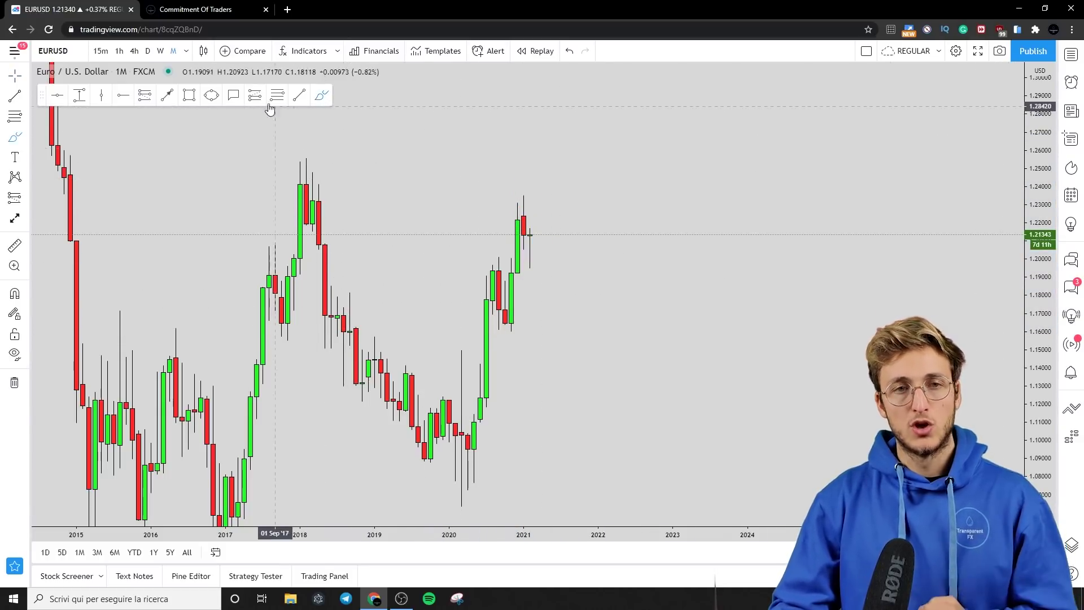
On the weekly chart, Brush the latest rise and pullback plus a sample correction with breakout beside it, and remove both sketches.
click(161, 51)
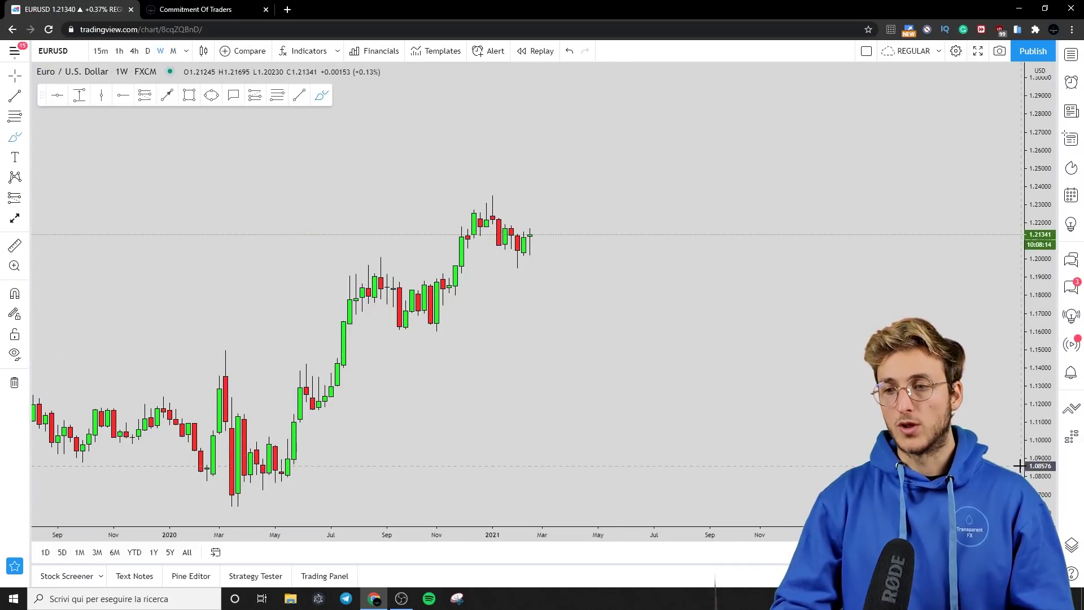
click(321, 95)
mouse_move(472, 363)
mouse_down()
mouse_move(504, 202)
mouse_move(517, 265)
mouse_move(537, 247)
mouse_move(564, 295)
mouse_up()
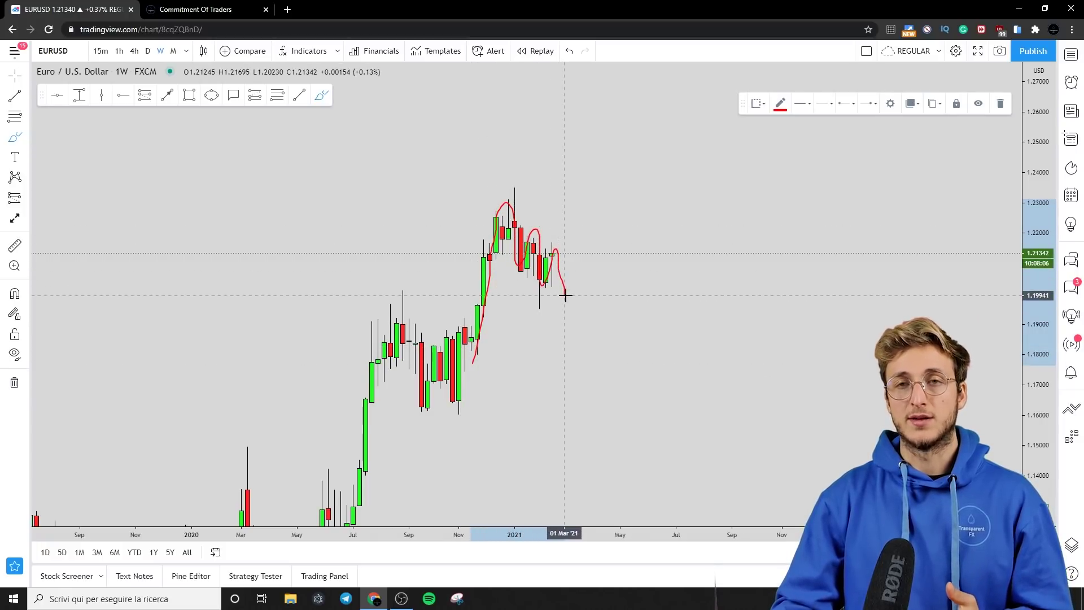
mouse_move(641, 371)
mouse_down()
mouse_move(675, 191)
mouse_move(693, 264)
mouse_move(718, 214)
mouse_move(736, 266)
mouse_move(790, 249)
mouse_move(809, 287)
mouse_move(840, 291)
mouse_move(873, 173)
mouse_up()
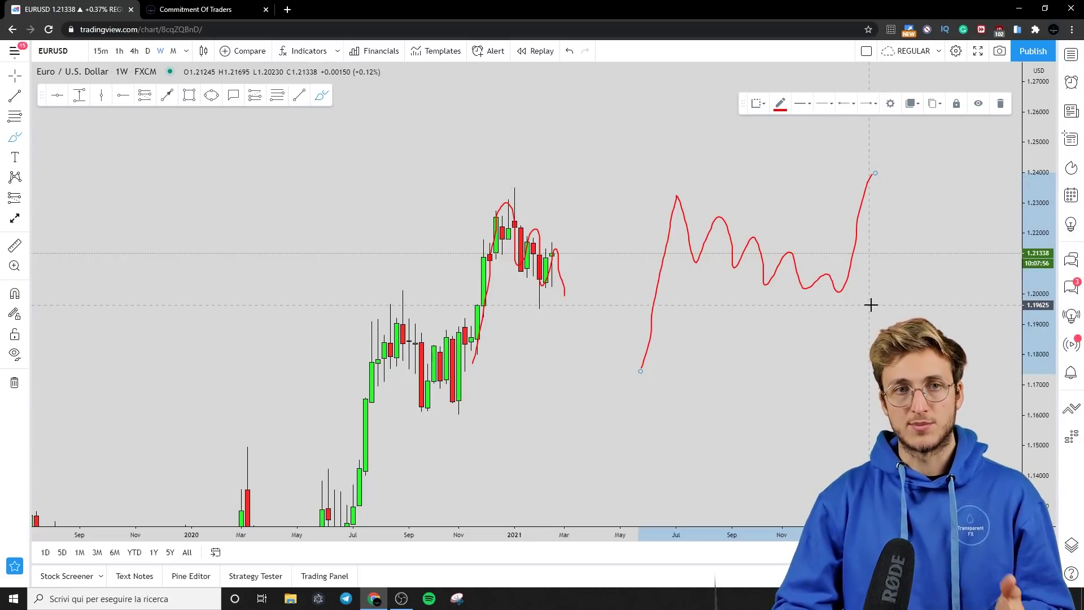
click(1002, 104)
click(569, 51)
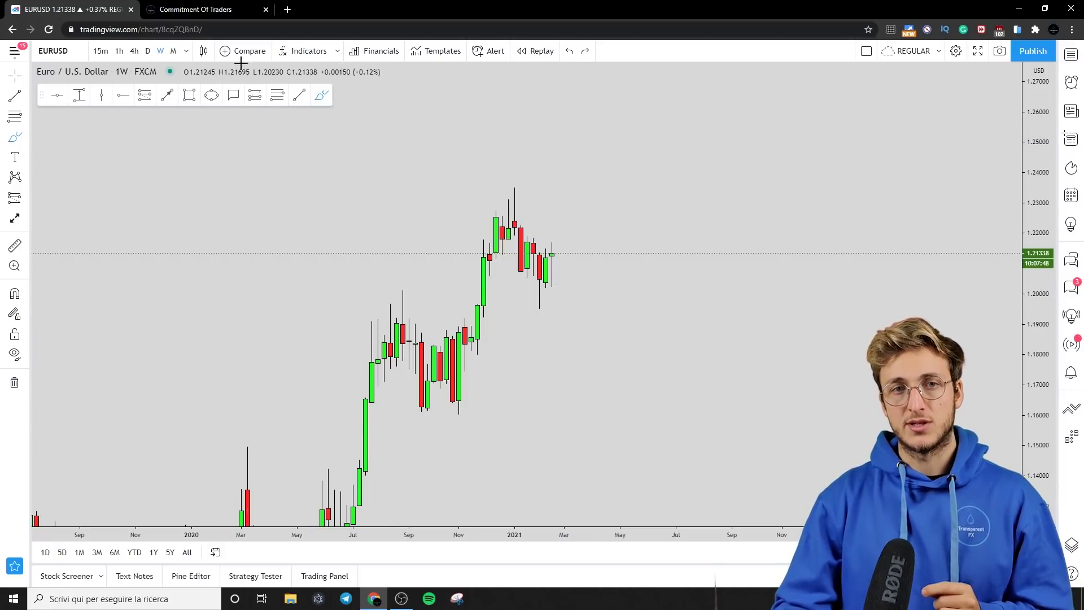
Using the Line chart style and Magnet Mode, place a horizontal ray at the January 2021 closing low, 1.20743, and restore Candles.
click(203, 52)
click(214, 167)
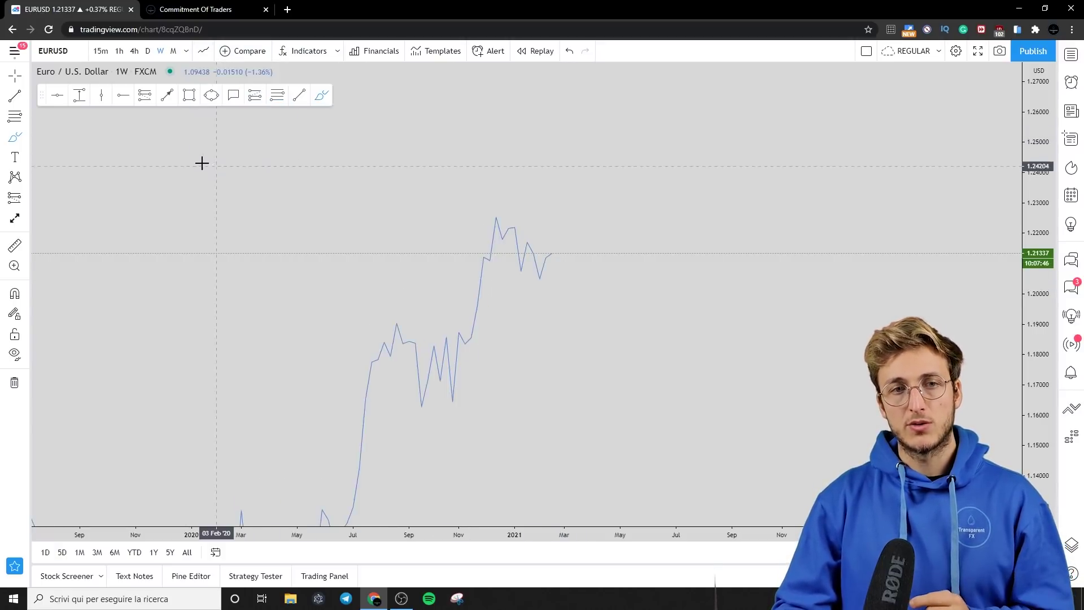
click(122, 94)
click(14, 293)
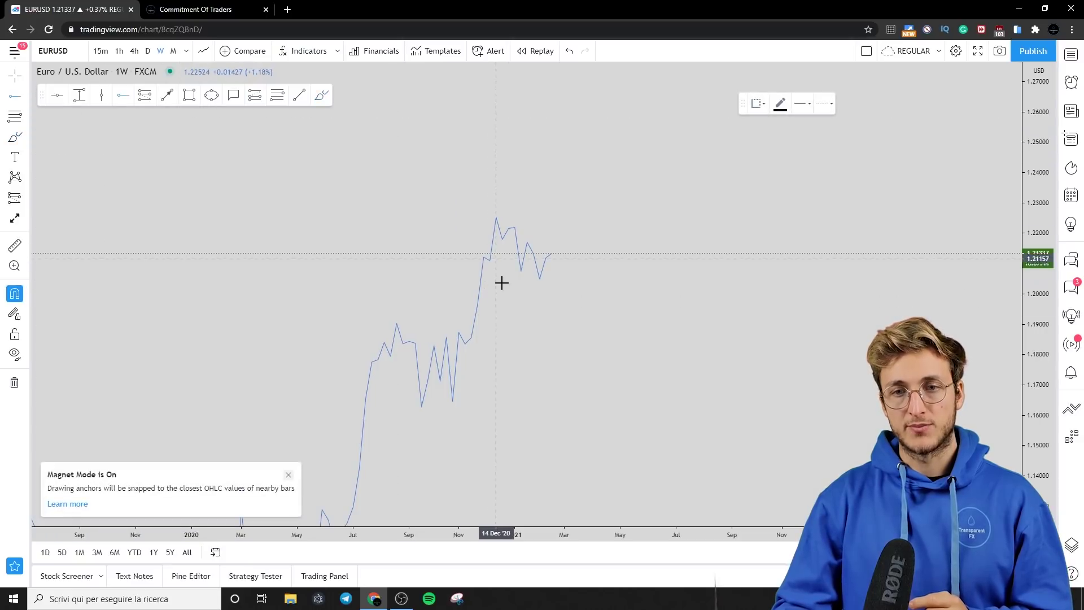
click(521, 274)
click(70, 305)
click(14, 294)
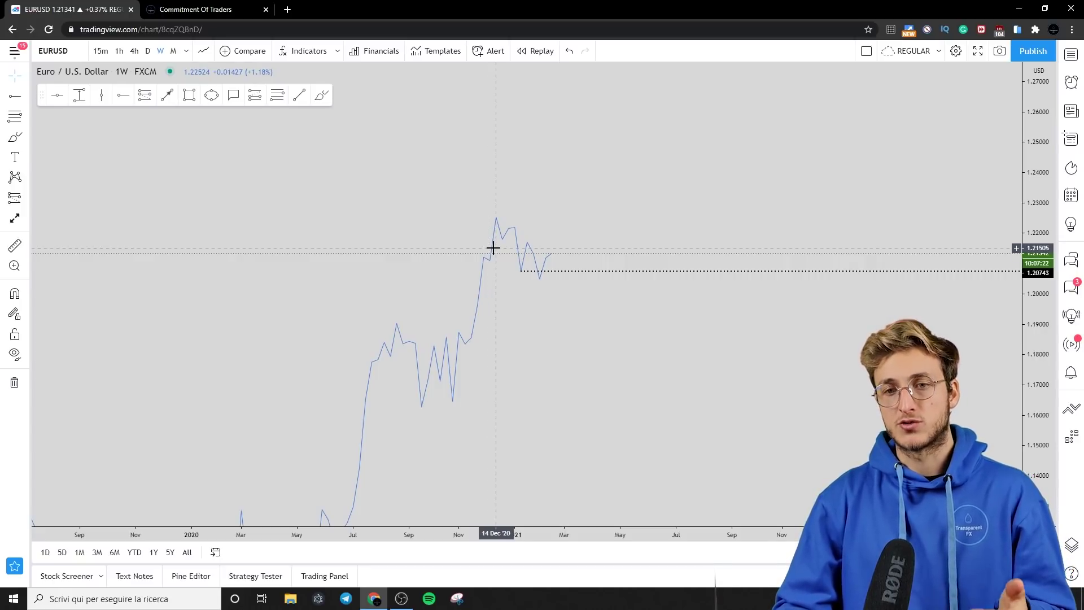
click(204, 52)
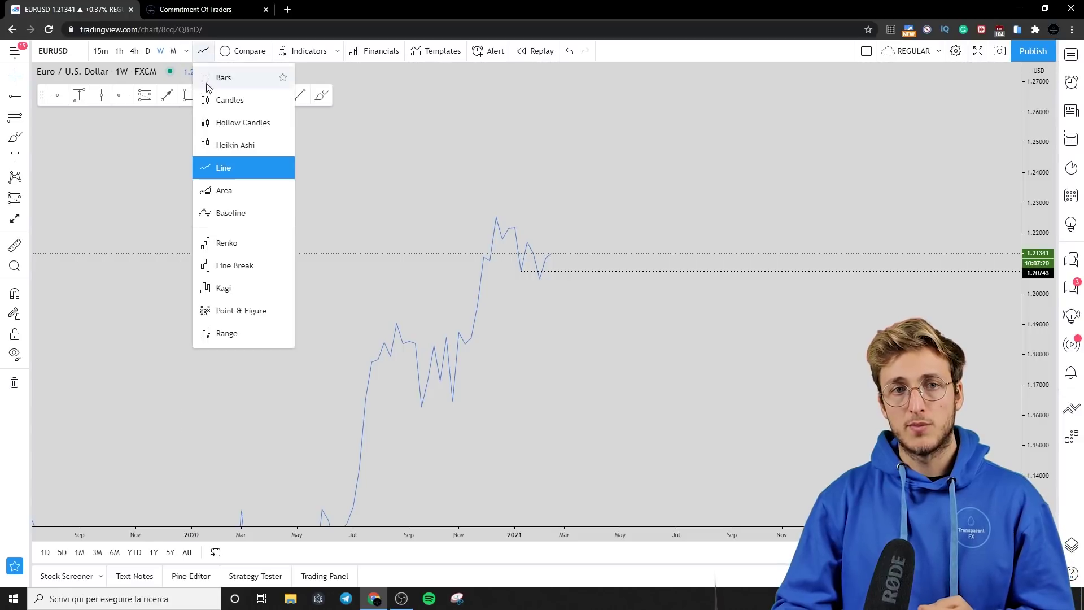
click(211, 102)
Mark the candle closes and retest at the horizontal ray with the Brush, sketch an upward move, and remove the marks.
click(322, 95)
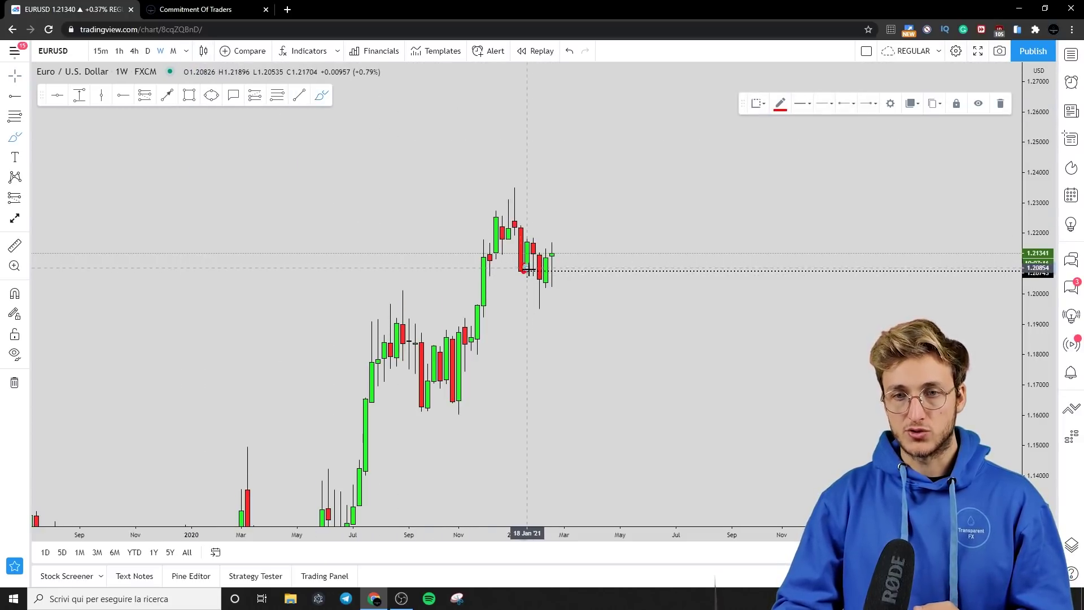
drag(551, 274, 552, 270)
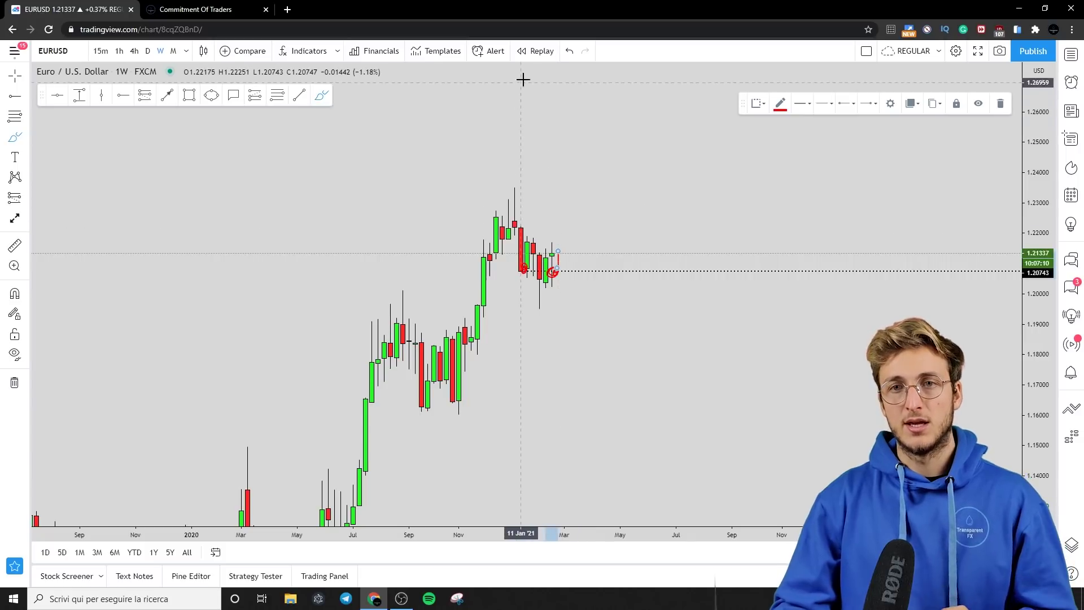
click(567, 52)
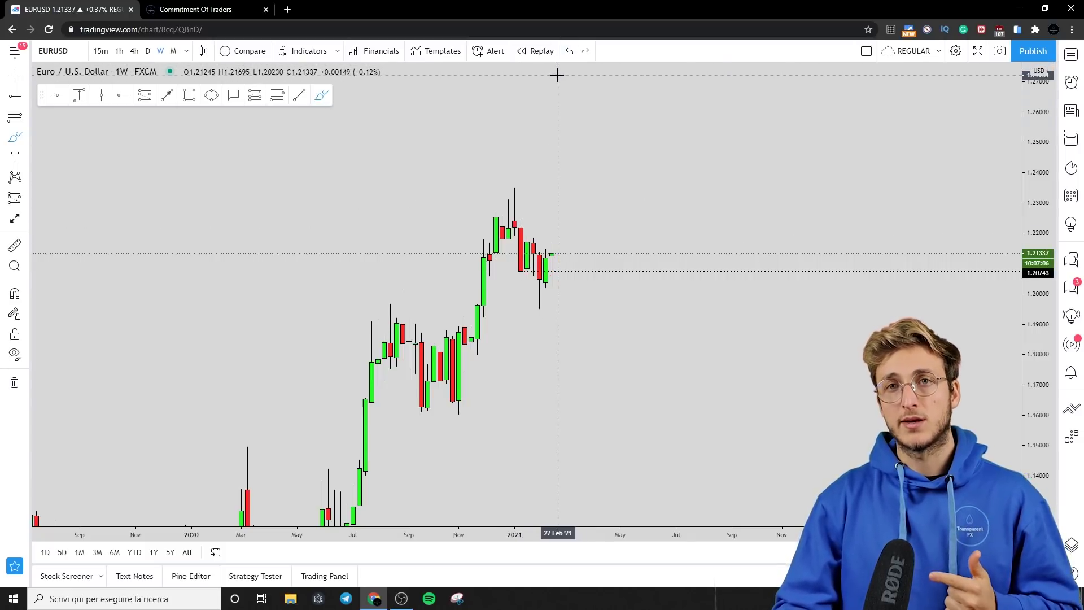
drag(558, 257, 570, 188)
click(1002, 103)
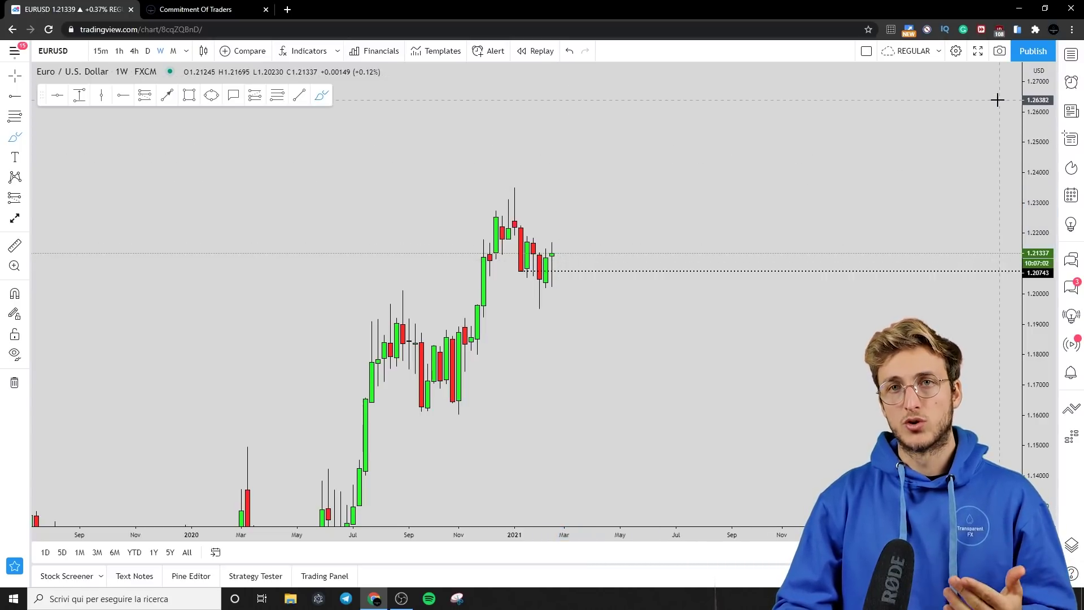
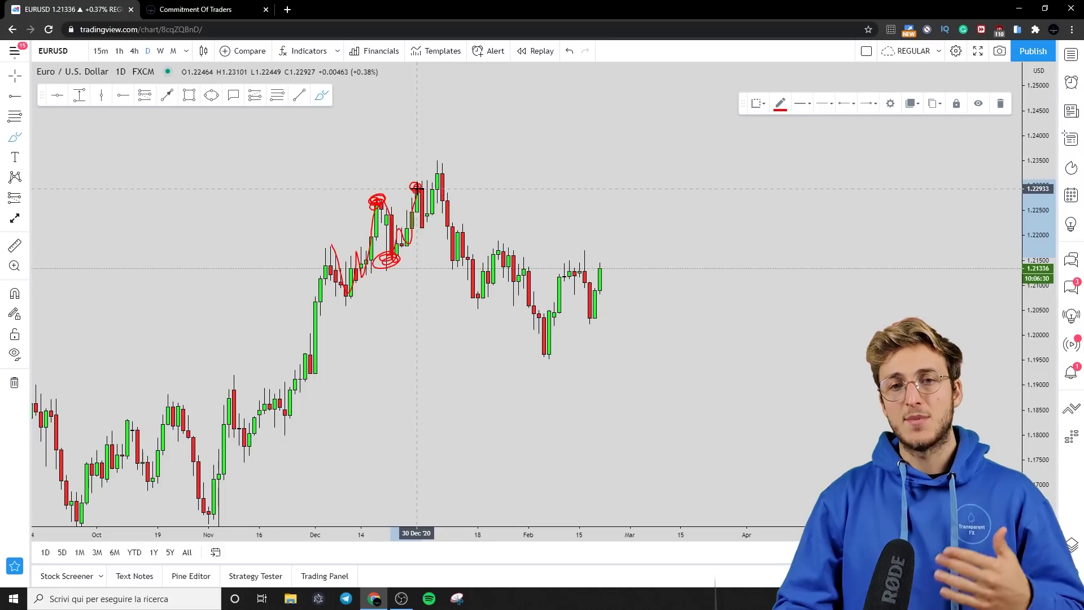
Trace the daily swings from the 30 December 2020 high through February 2021 with the Brush and circle the whole correction.
drag(416, 186, 427, 226)
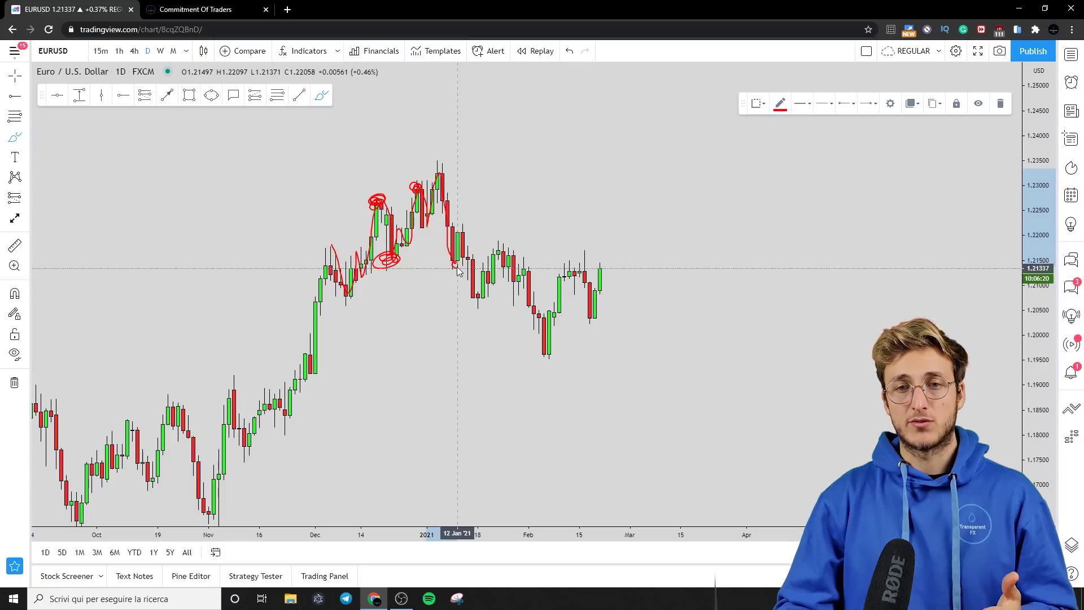
drag(454, 262, 451, 268)
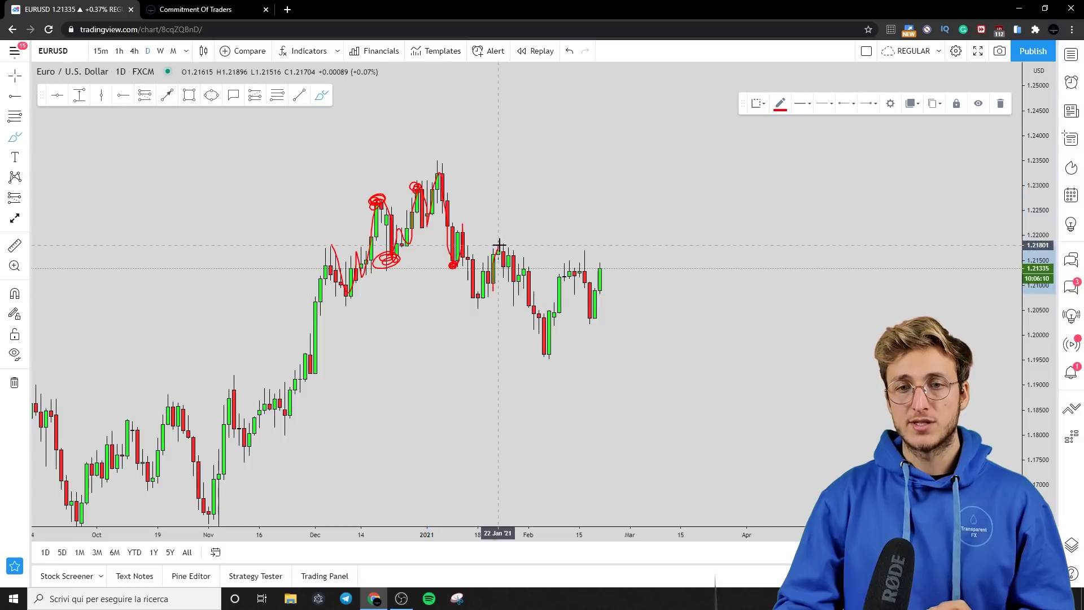
mouse_move(508, 300)
mouse_down()
mouse_move(517, 304)
mouse_move(524, 267)
mouse_up()
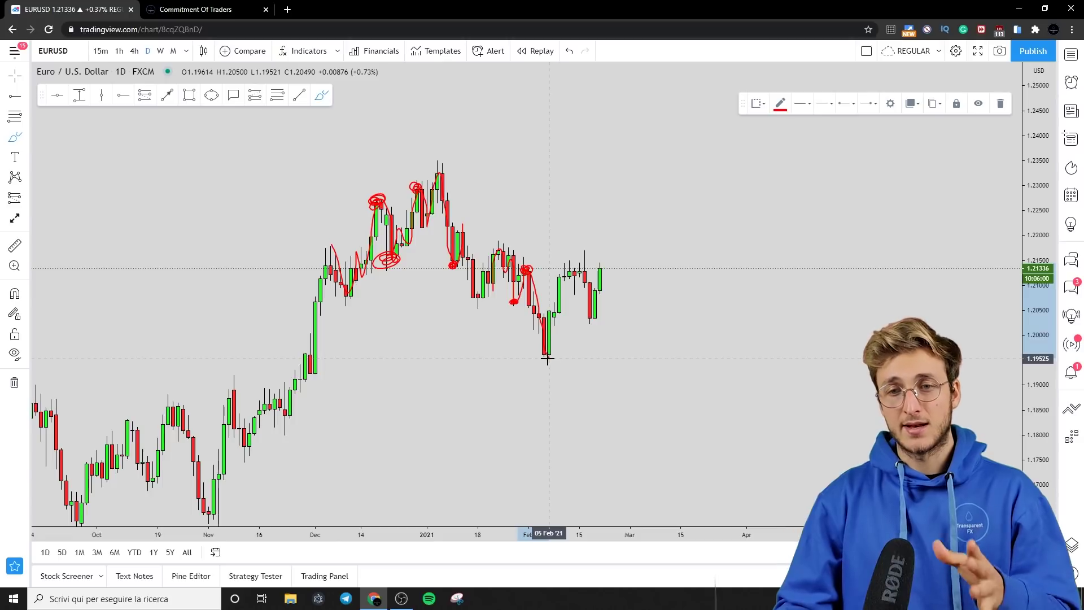
mouse_move(547, 358)
mouse_down()
mouse_move(574, 265)
mouse_move(600, 325)
mouse_move(587, 321)
mouse_move(591, 330)
mouse_up()
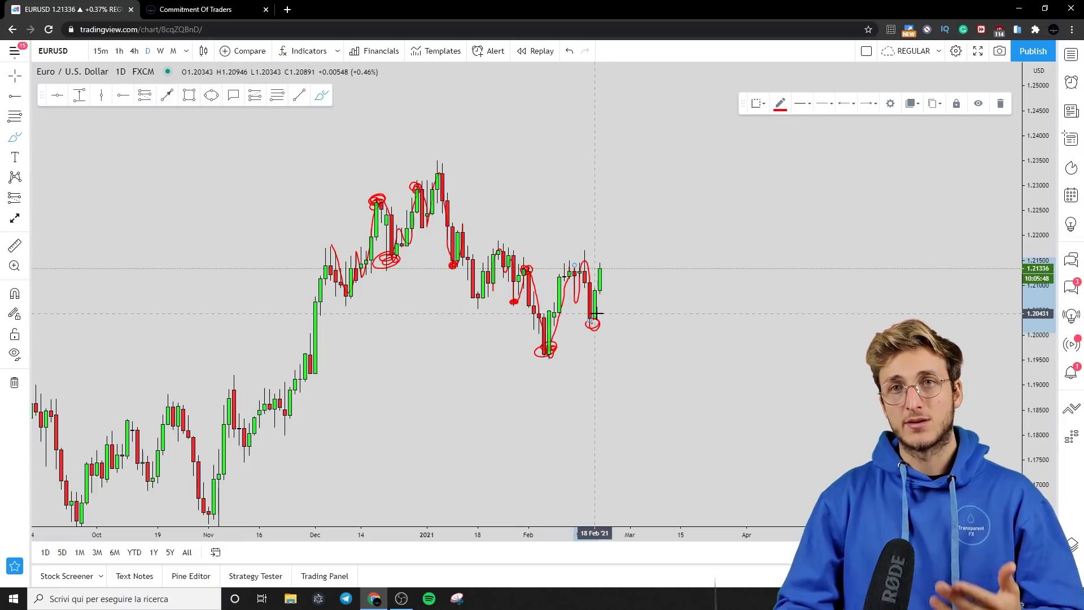
drag(595, 328, 605, 278)
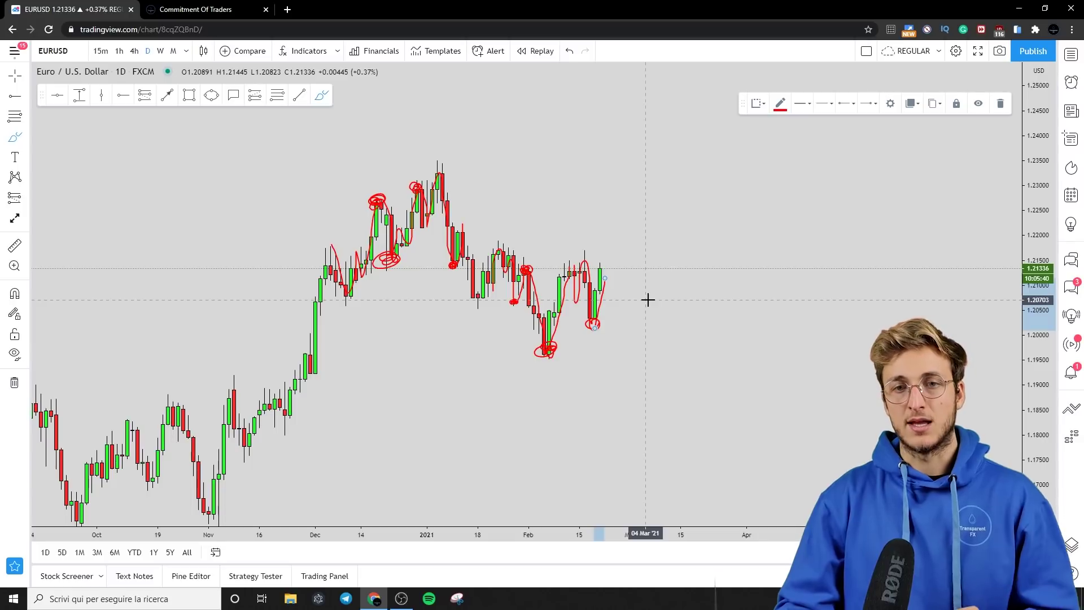
mouse_move(637, 347)
mouse_down()
mouse_move(479, 155)
mouse_move(460, 341)
mouse_move(621, 338)
mouse_up()
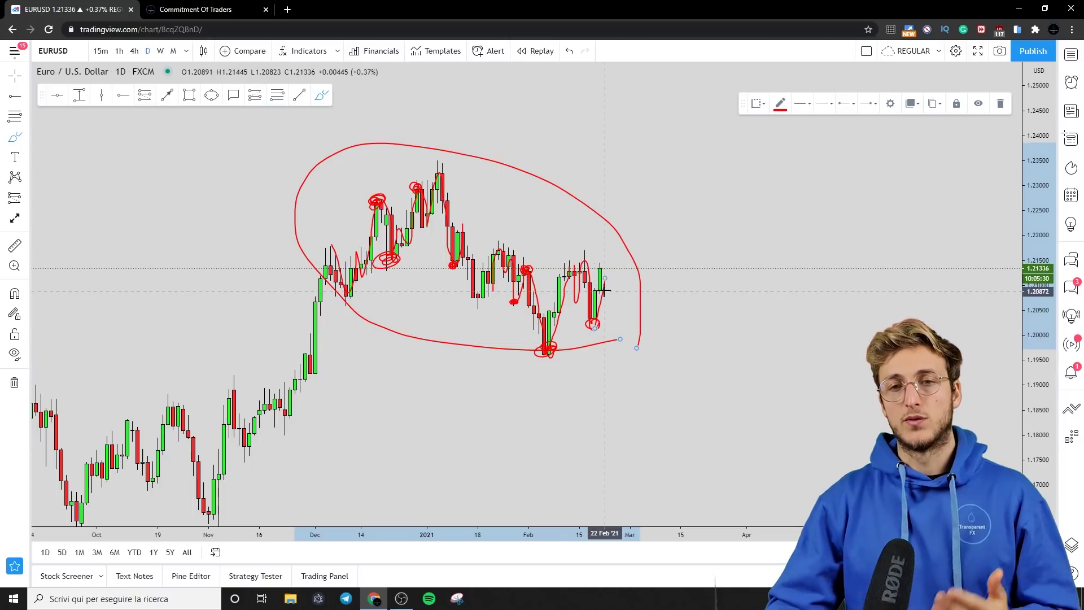
Undo all the Brush strokes on the daily EURUSD chart.
click(569, 52)
click(569, 52)
click(569, 52)
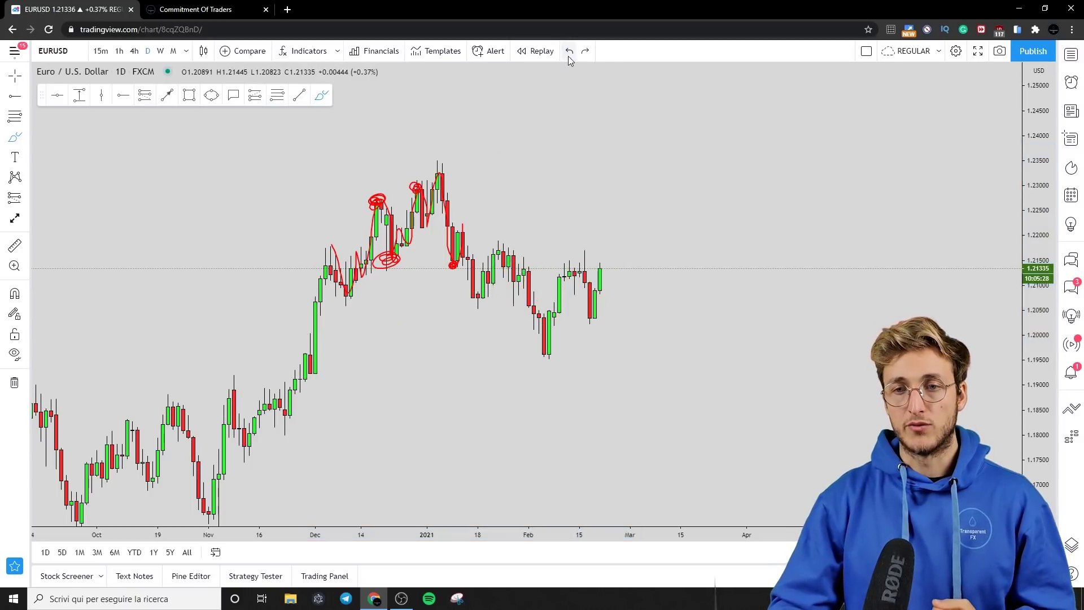
click(569, 52)
click(568, 52)
click(569, 52)
click(569, 52)
scroll(806, 278, right, 5)
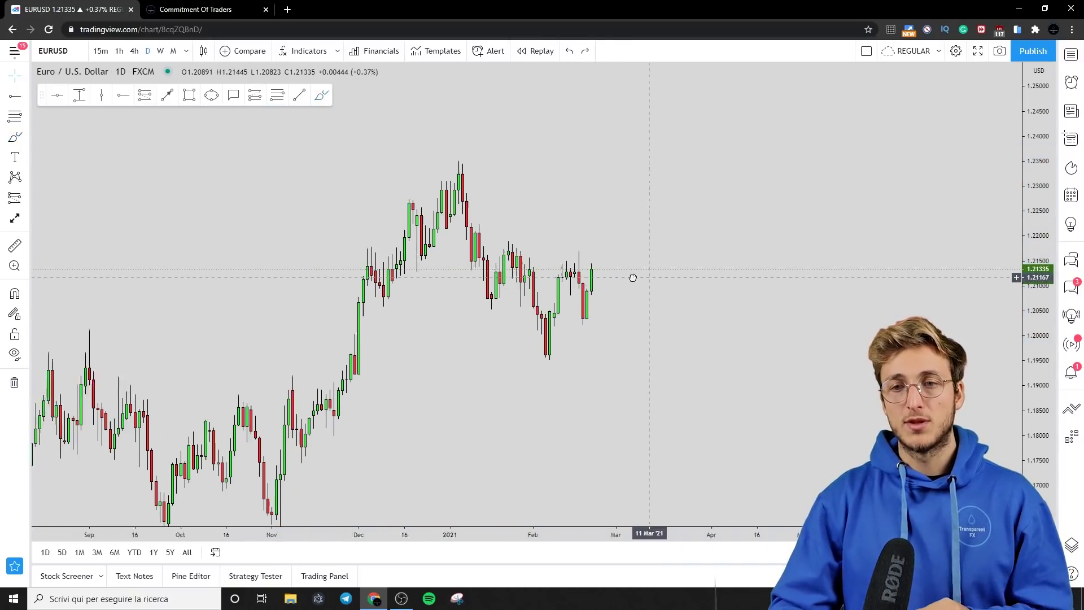
scroll(501, 496, right, 4)
scroll(643, 367, left, 3)
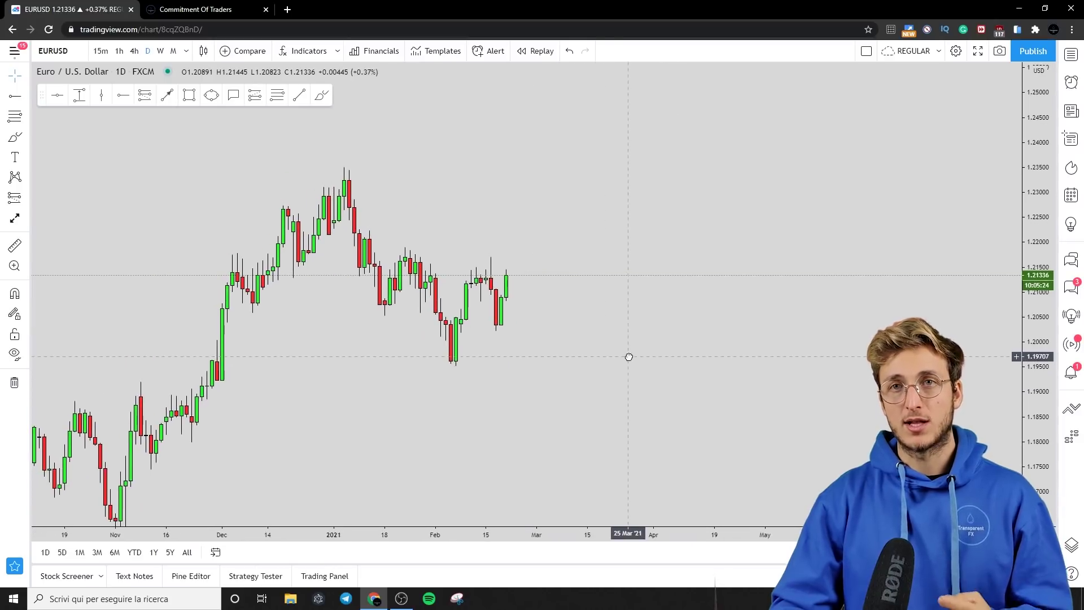
right_click(755, 304)
drag(755, 305, 794, 331)
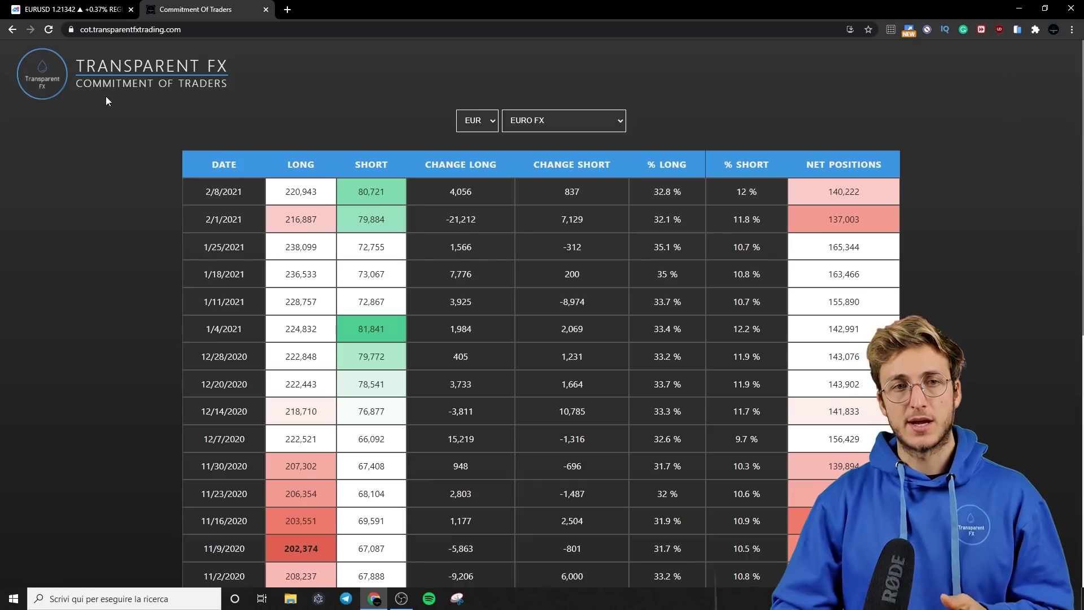
On the Commitment of Traders page, examine EURO FX net positions for 2/1/2021 and 2/8/2021 and the latest change in longs.
drag(75, 95, 313, 98)
click(313, 97)
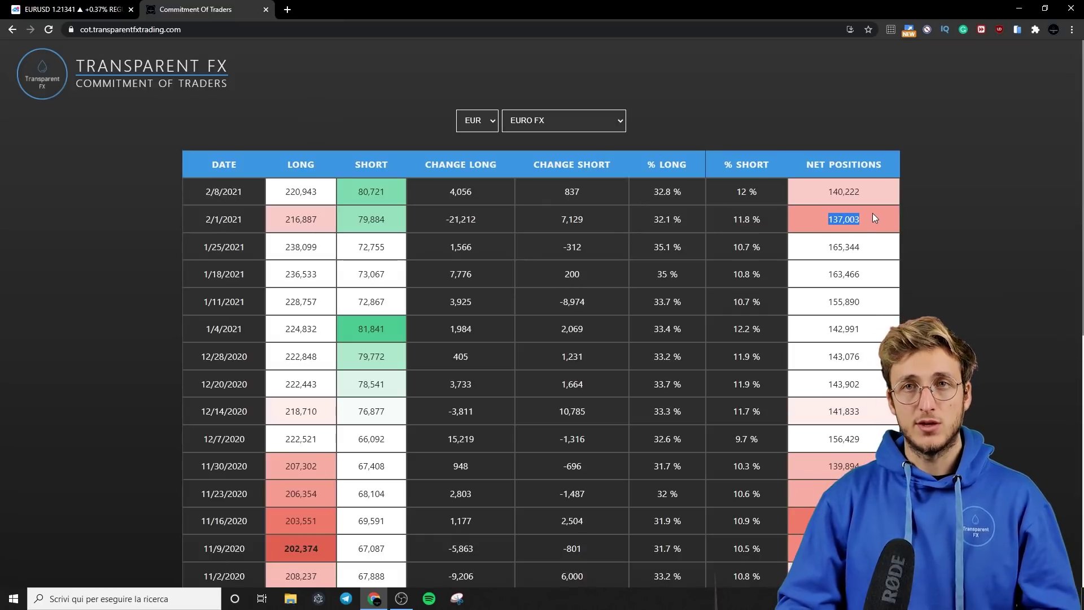
click(824, 216)
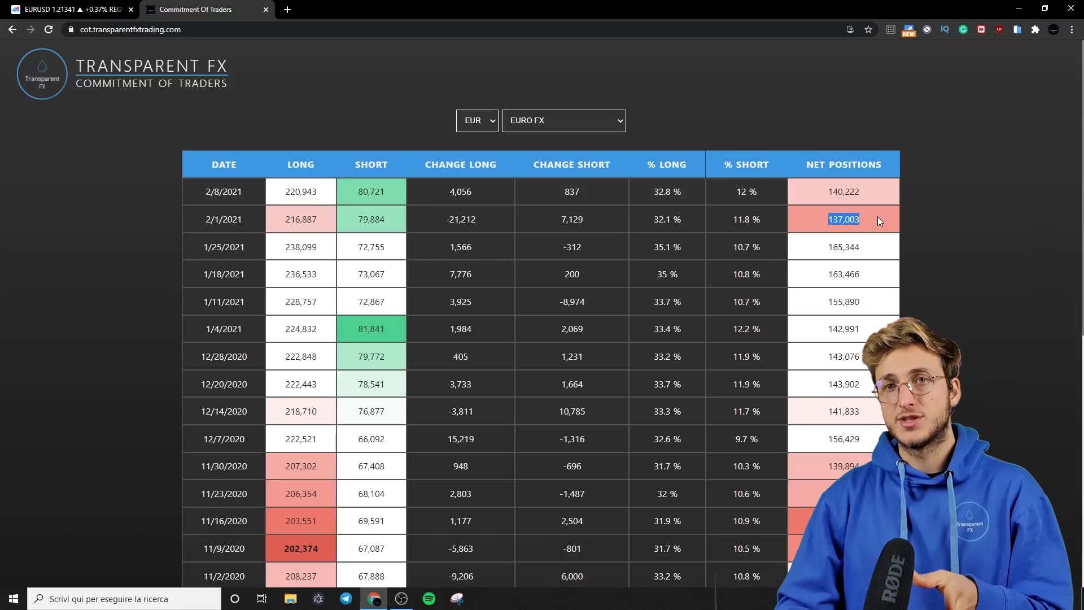
double_click(859, 193)
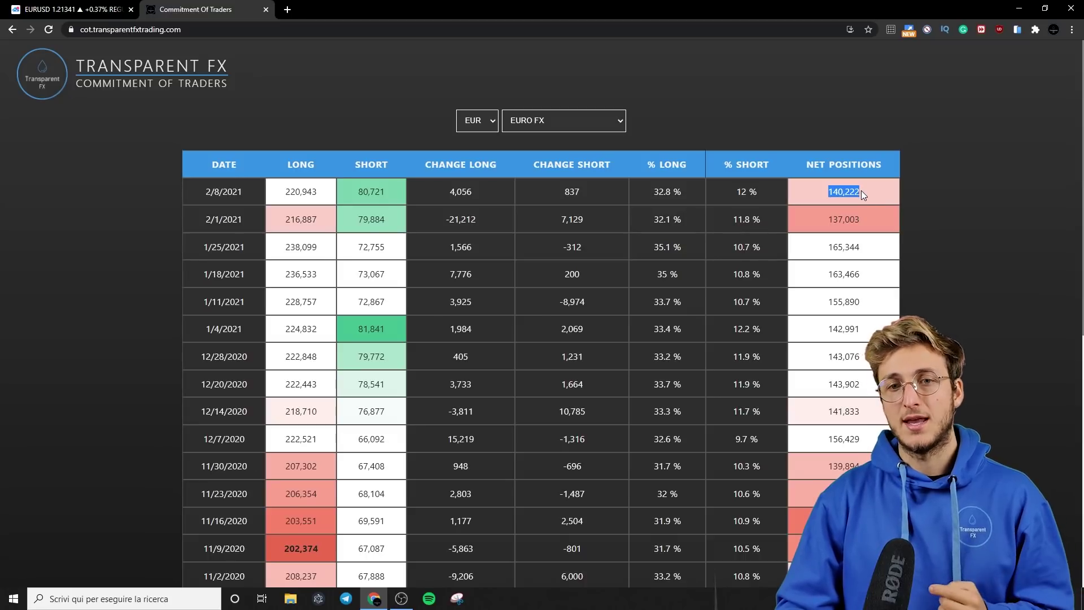
click(442, 190)
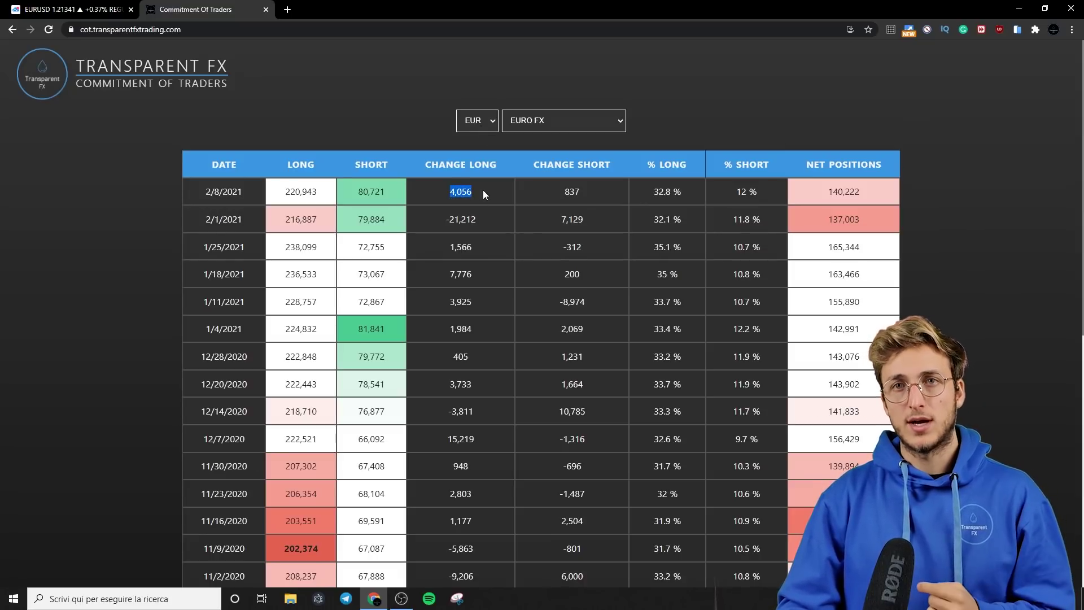
Compare the 2/8/2021 EURO FX long, short and percent-long figures, and return to the EURUSD daily chart.
double_click(289, 191)
drag(649, 191, 690, 189)
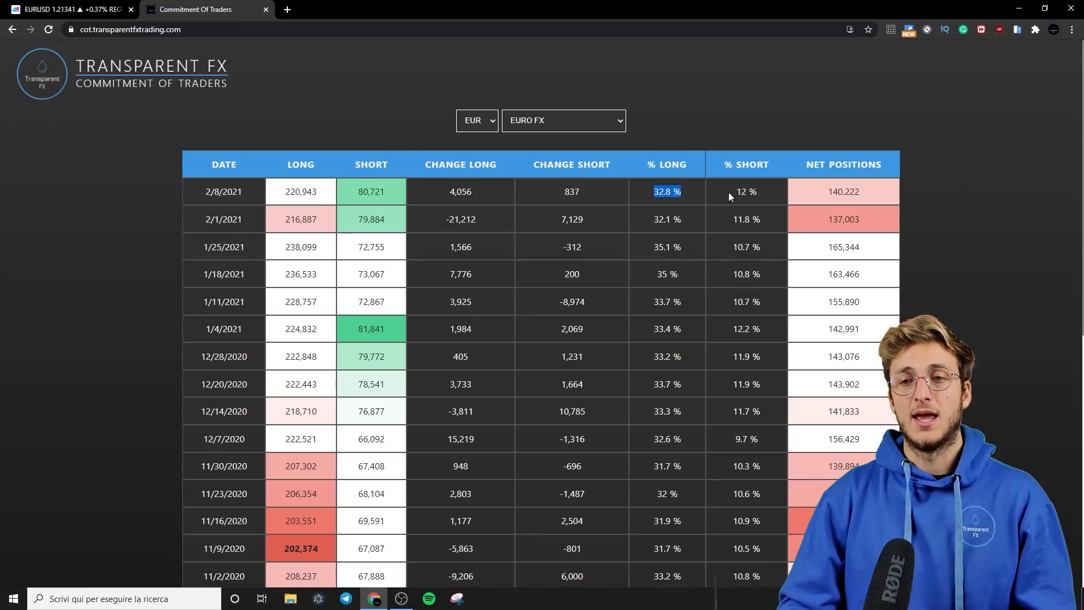
drag(285, 193, 321, 193)
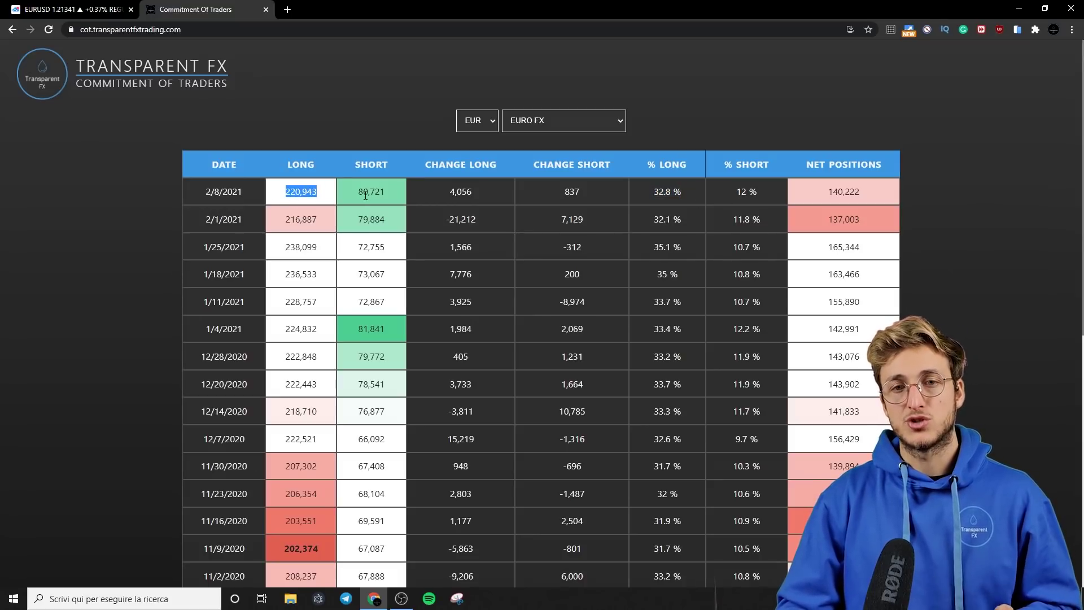
drag(365, 195, 398, 193)
click(68, 9)
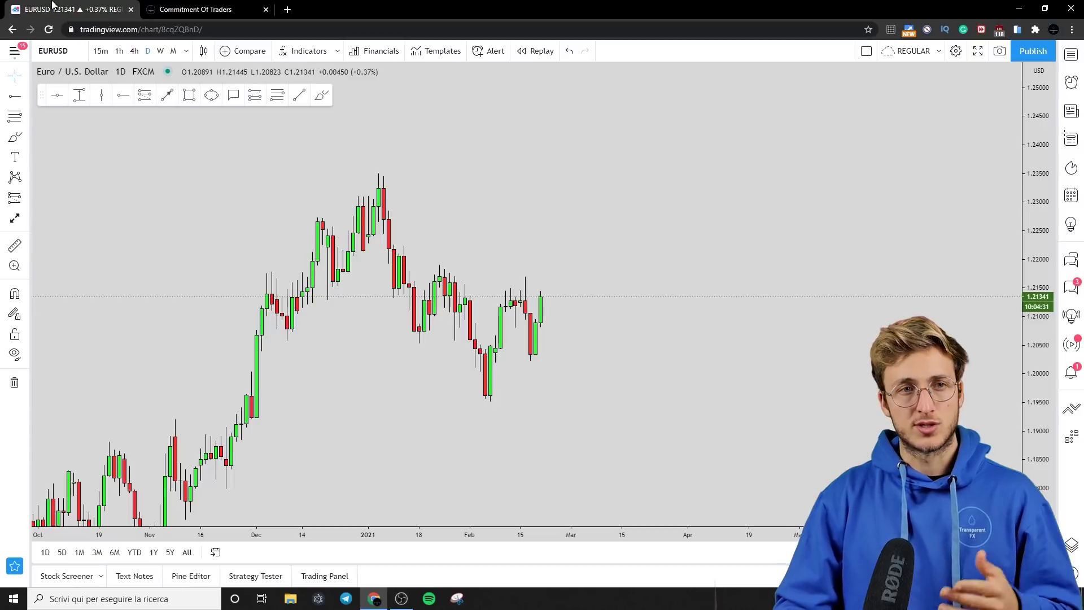
Brush a rising path from the latest EURUSD daily candle toward about 1.235 and delete the stroke.
click(321, 94)
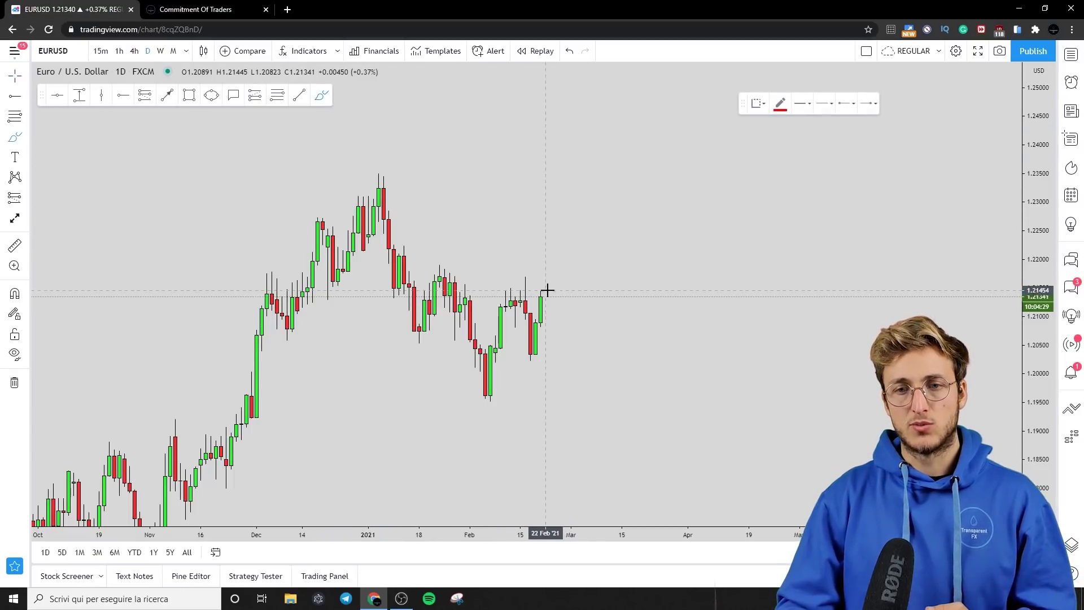
drag(547, 292, 611, 181)
click(1000, 103)
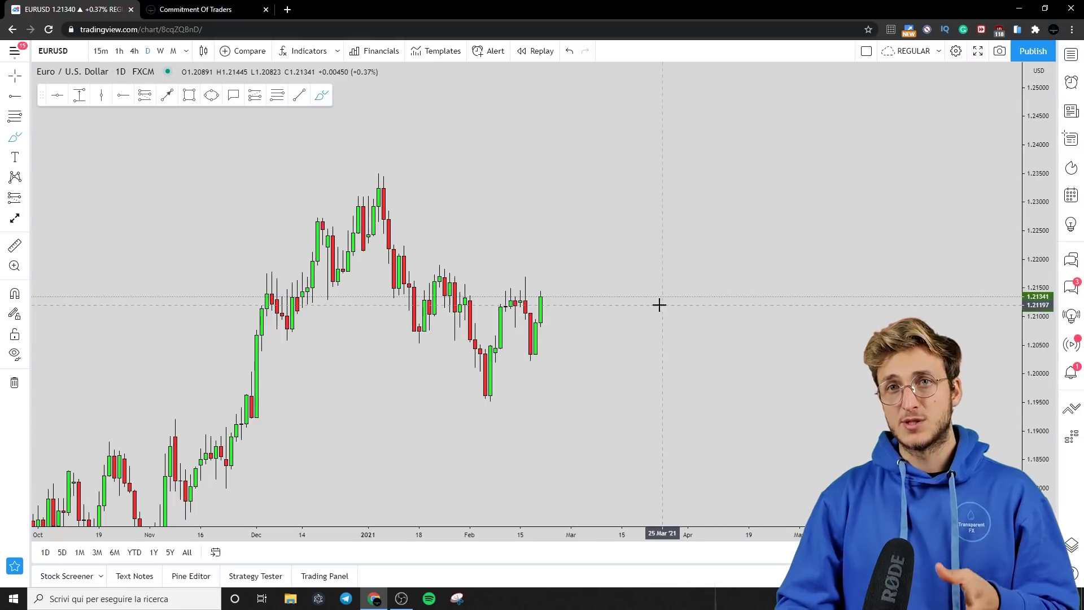
Trace the mid-February swings up to the latest candle with the Brush and delete the stroke.
drag(1010, 418, 1010, 367)
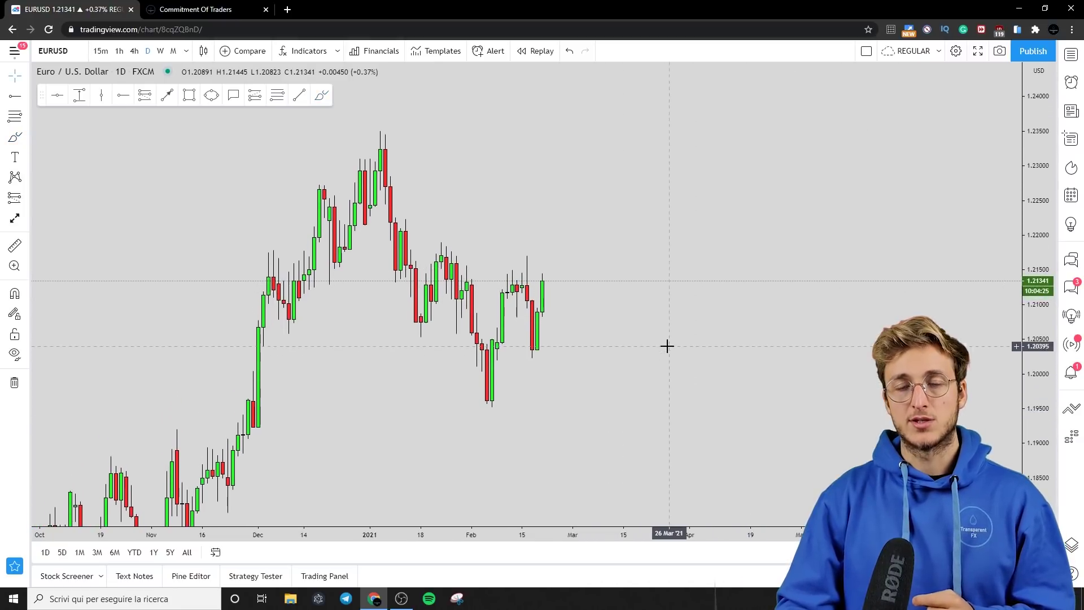
click(321, 95)
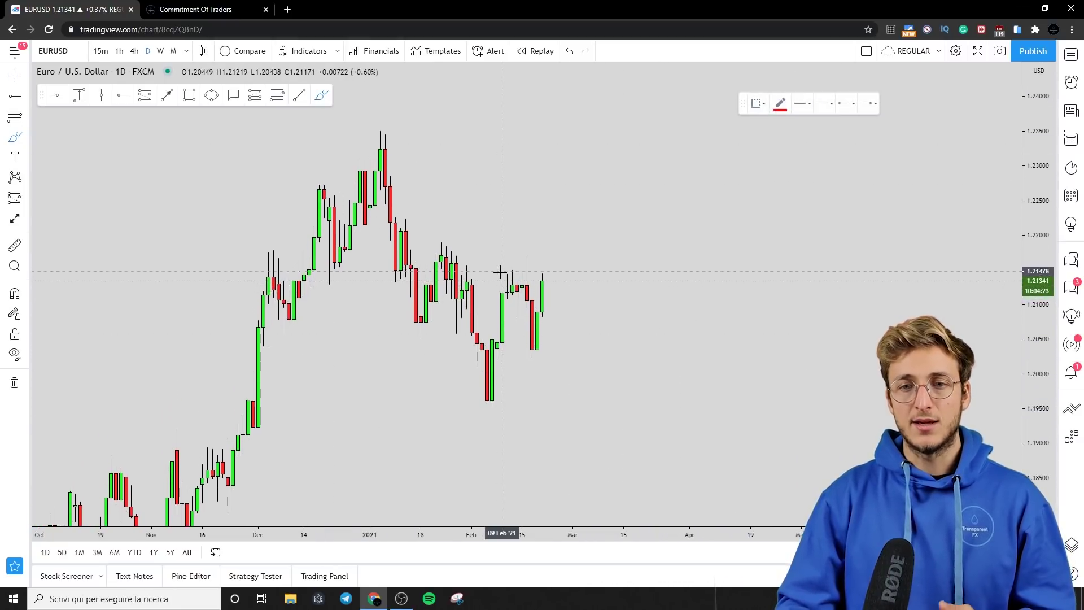
mouse_move(508, 264)
mouse_down()
mouse_move(517, 317)
mouse_move(523, 264)
mouse_move(533, 347)
mouse_move(546, 270)
mouse_up()
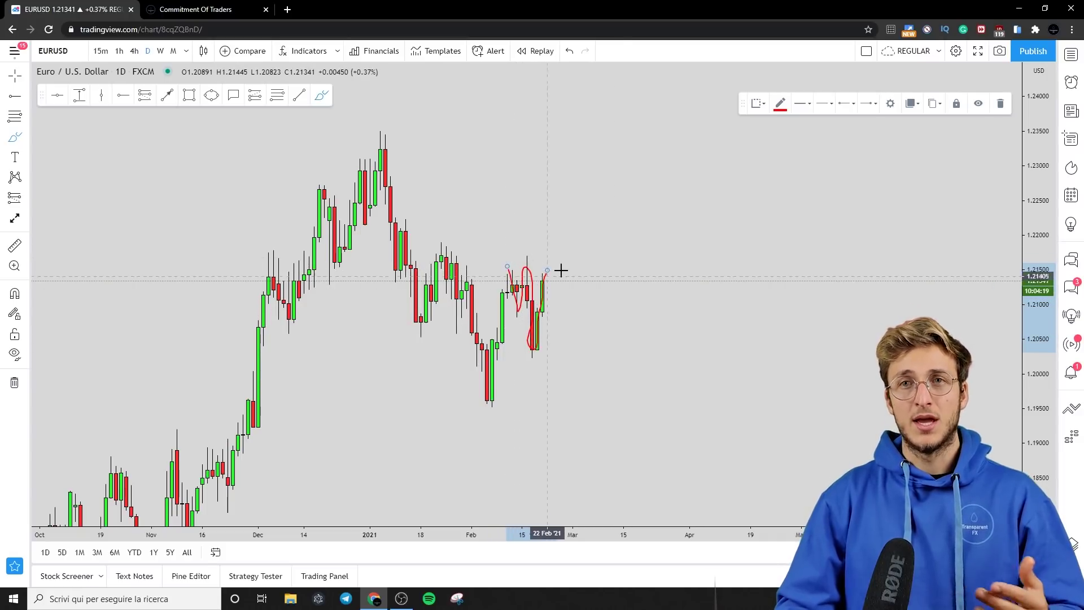
click(1000, 103)
Sketch an inverse head and shoulders with the Brush in the empty area after the price, underlining its three lows.
mouse_move(615, 224)
mouse_down()
mouse_move(702, 302)
mouse_move(720, 240)
mouse_move(748, 290)
mouse_move(765, 174)
mouse_up()
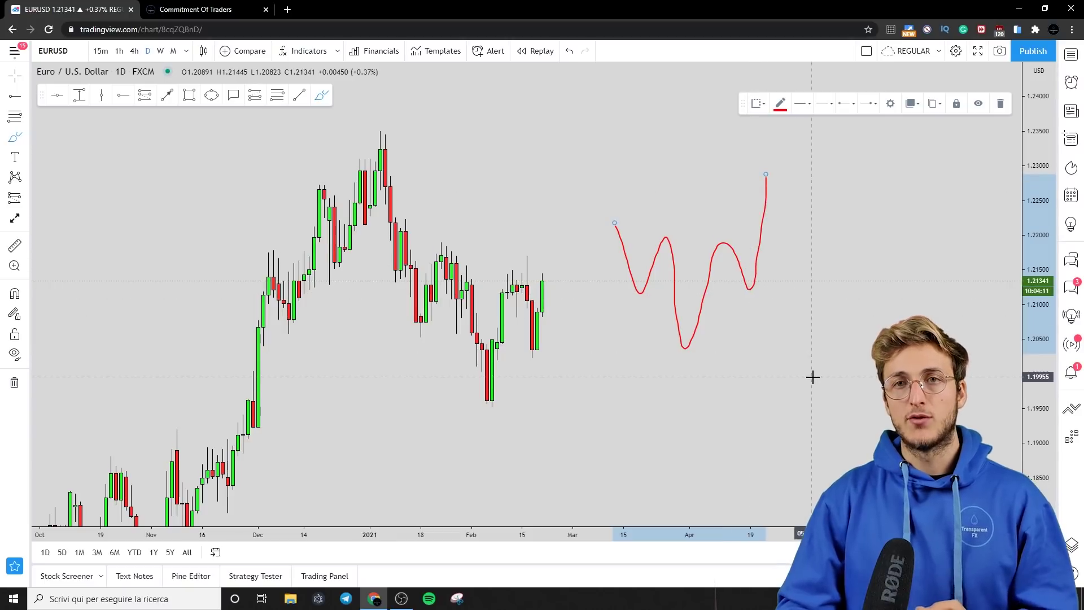
drag(625, 289, 659, 287)
drag(665, 342, 715, 343)
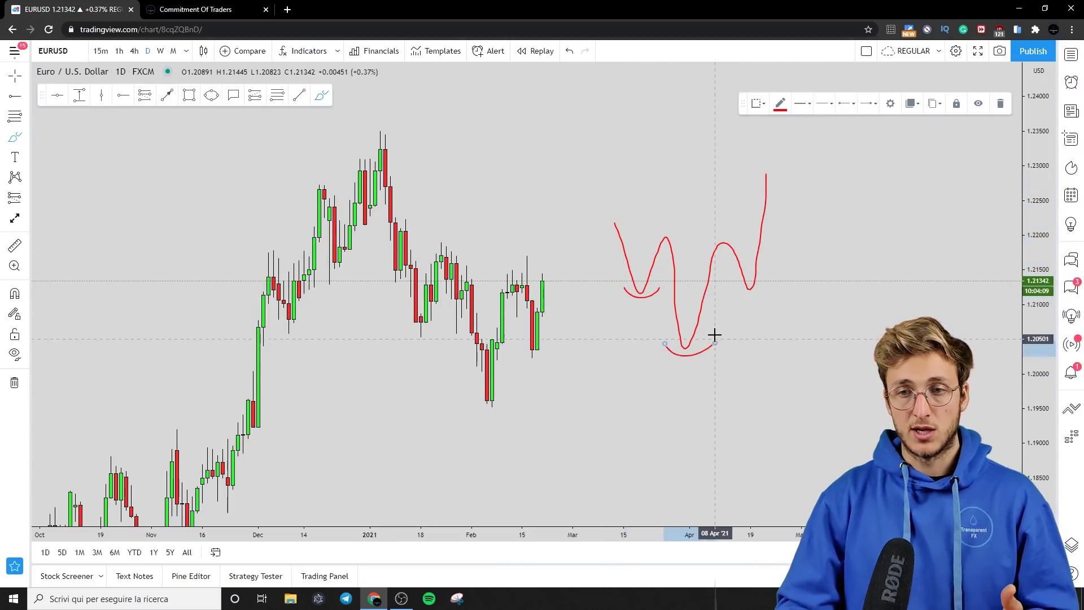
drag(735, 288, 785, 277)
Undo the inverse head and shoulders sketch and all its underline strokes.
click(570, 54)
click(570, 55)
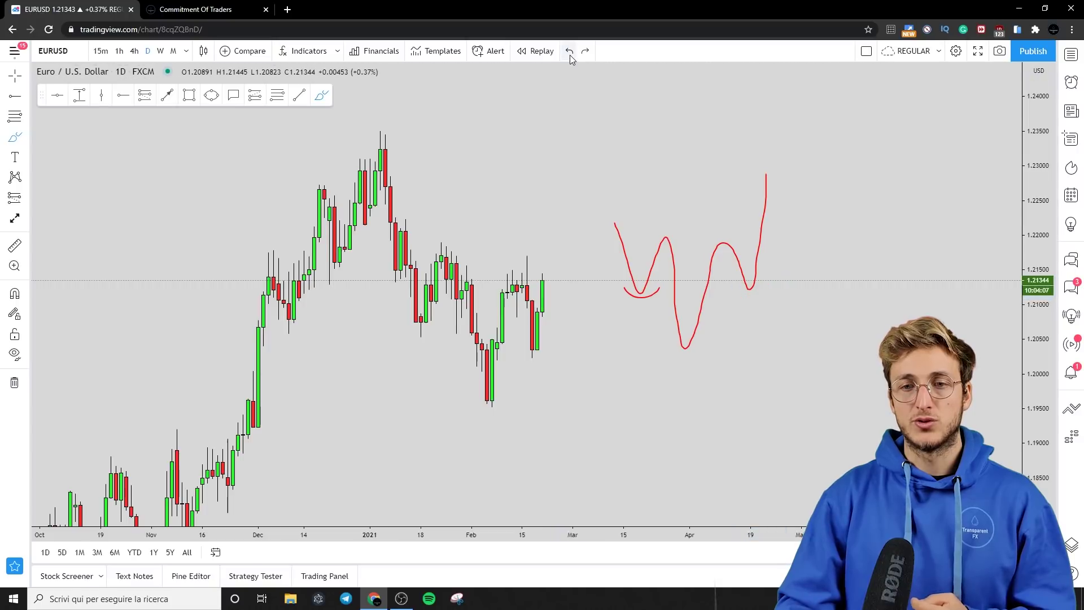
click(570, 54)
click(570, 54)
Draw a rectangle zone from about 10 February to 15 March 2021, between about 1.2085 and 1.2115.
click(188, 96)
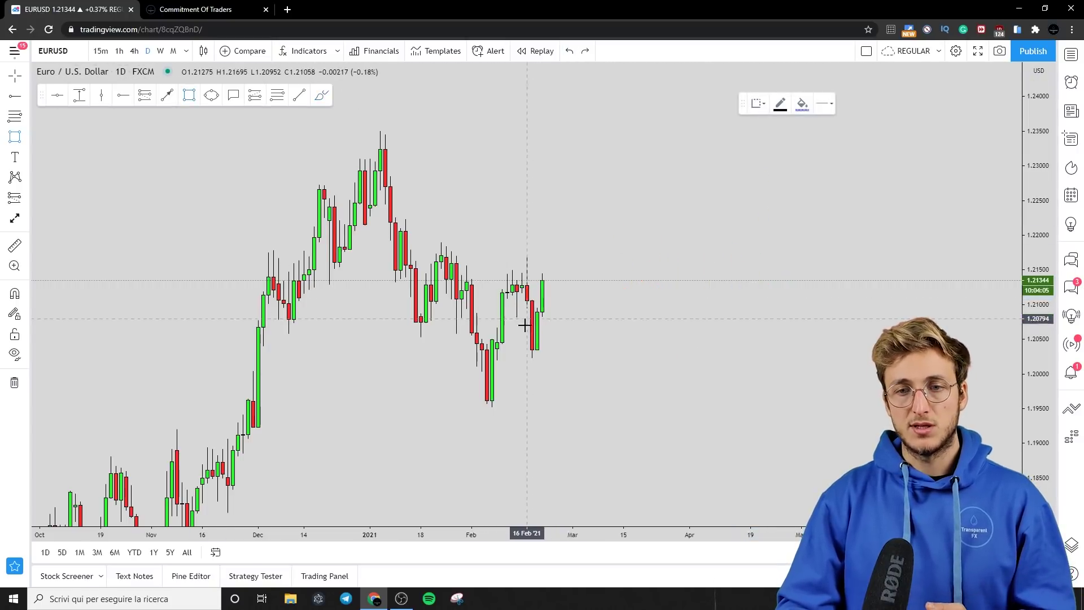
drag(506, 315, 624, 294)
Brush a pullback into the rectangle zone with a bounce, circle the entry area inside it, and delete each stroke.
click(322, 94)
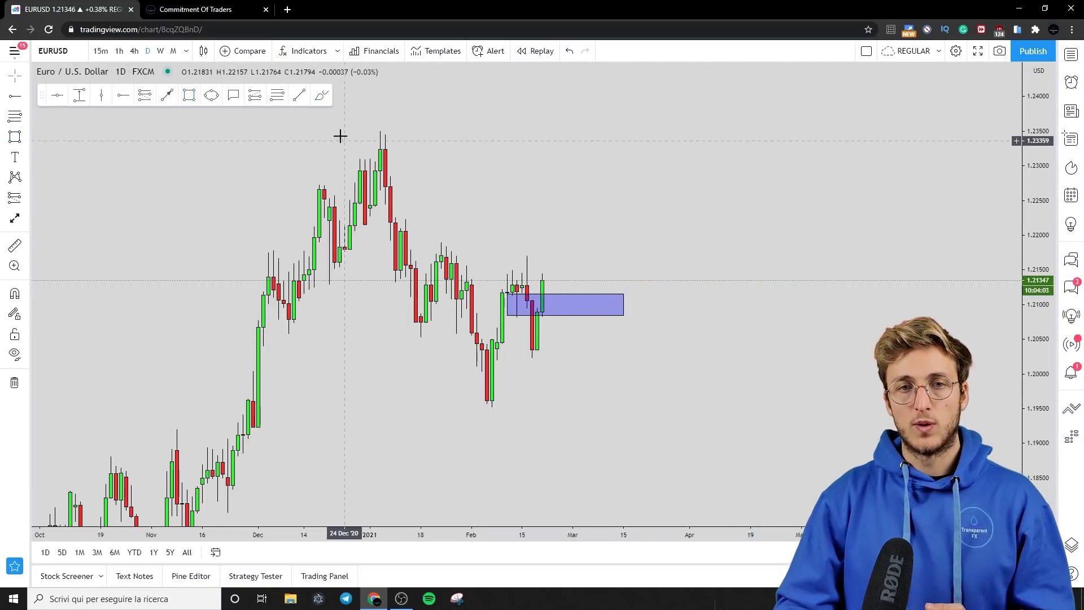
mouse_move(543, 278)
mouse_down()
mouse_move(553, 265)
mouse_move(565, 306)
mouse_move(598, 205)
mouse_up()
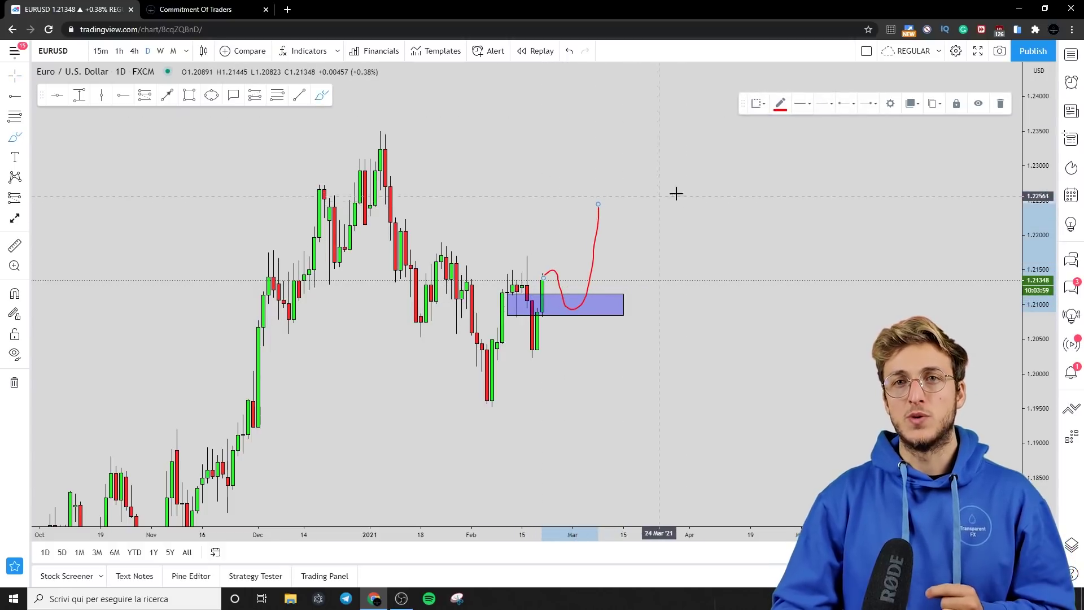
click(1000, 103)
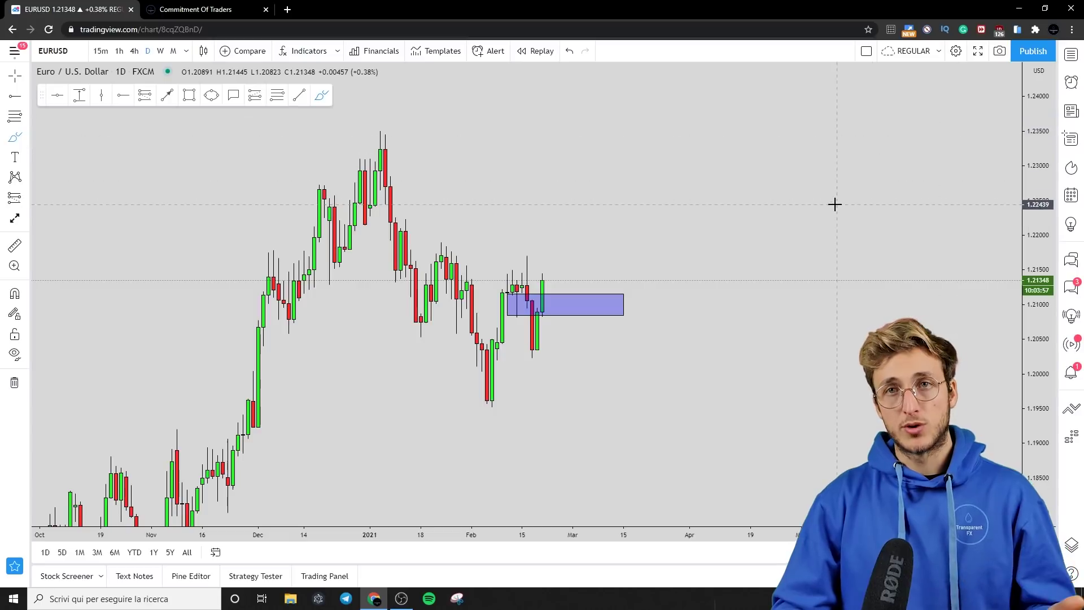
mouse_move(553, 307)
mouse_down()
mouse_move(559, 295)
mouse_move(581, 296)
mouse_move(577, 305)
mouse_up()
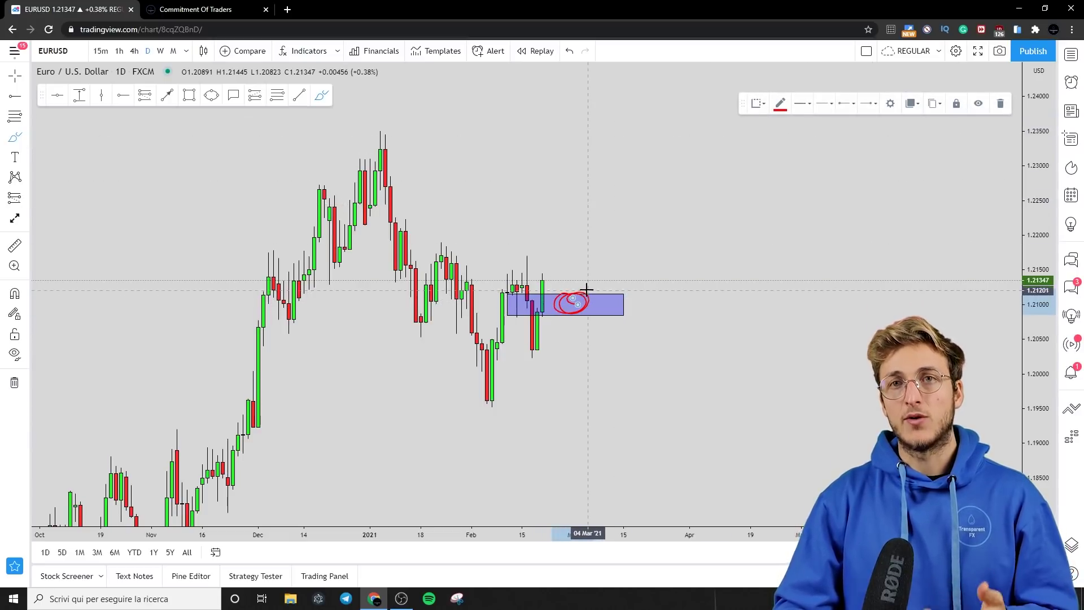
click(1000, 104)
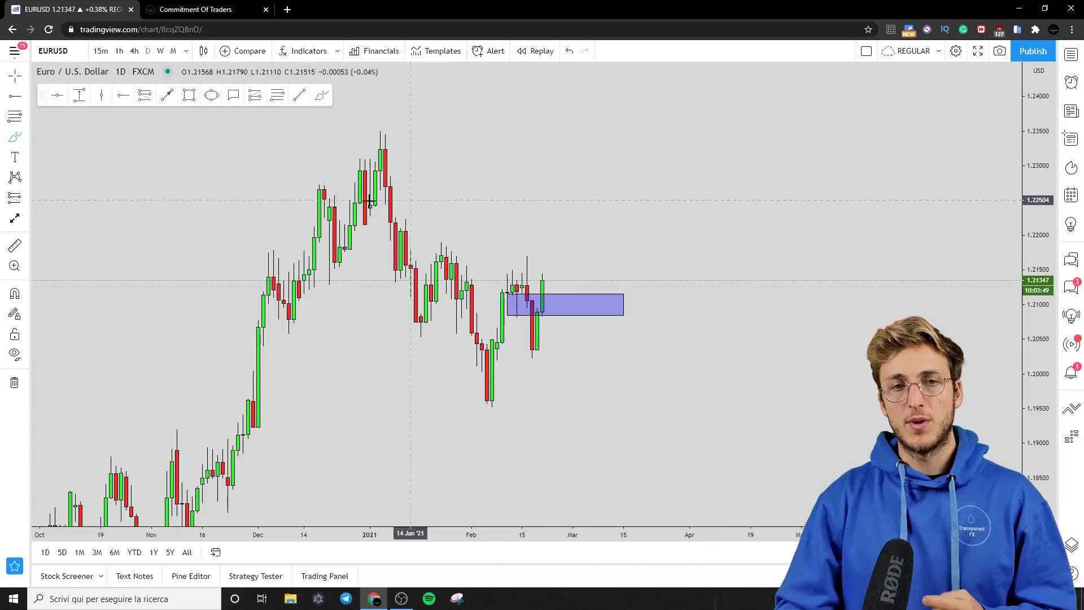
Draw an arrow from the latest candle at about 1.2138 down into the rectangle zone at about 1.2104.
click(167, 95)
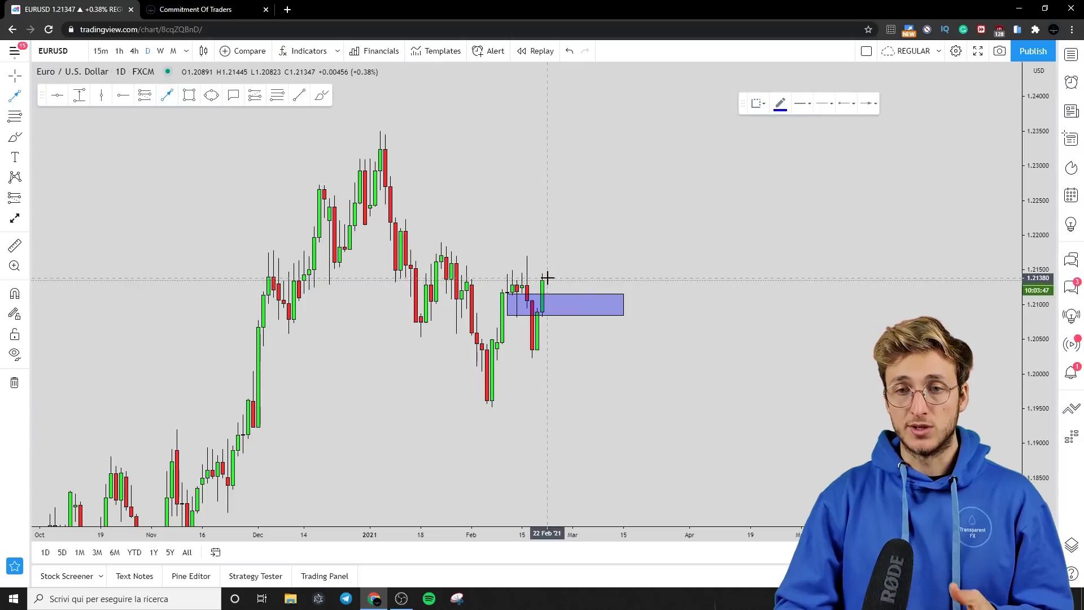
click(548, 278)
click(557, 299)
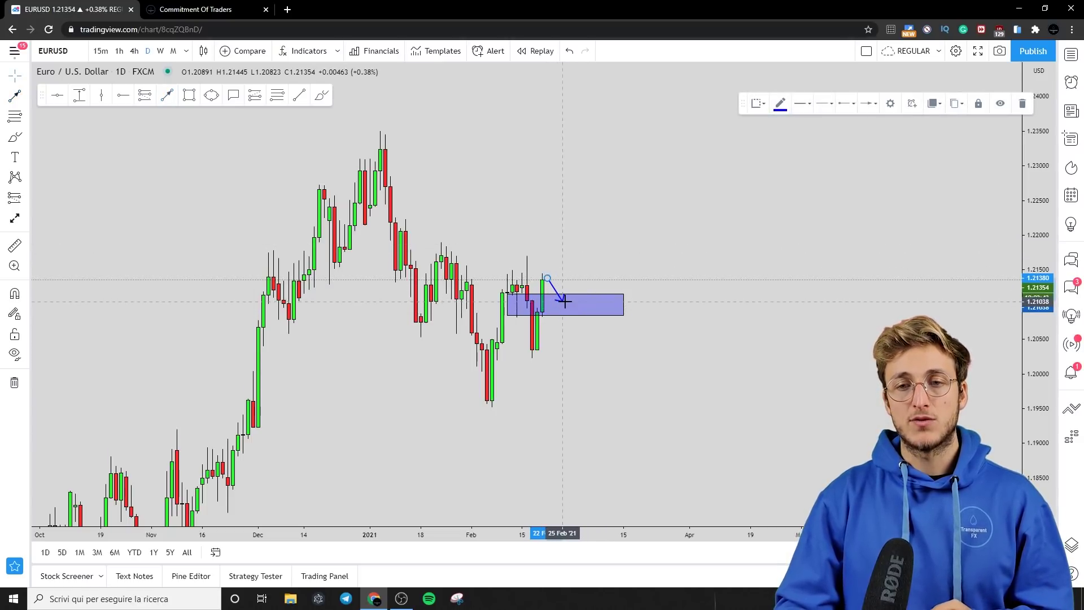
click(584, 247)
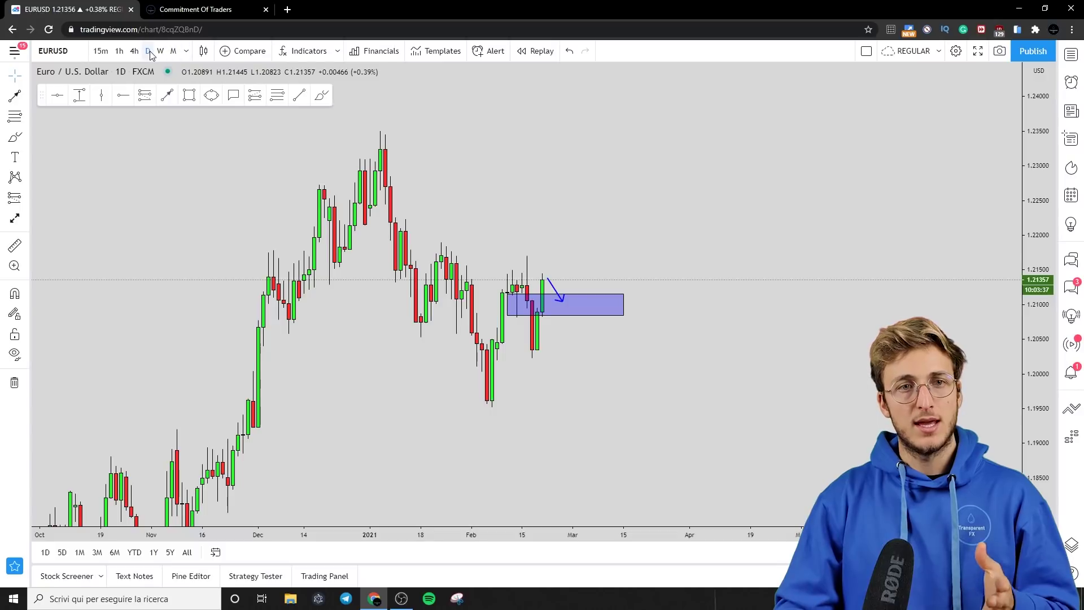
Recheck the latest EURO FX positions on the Commitment of Traders page and return to the EURUSD daily chart.
key(ctrl+Tab)
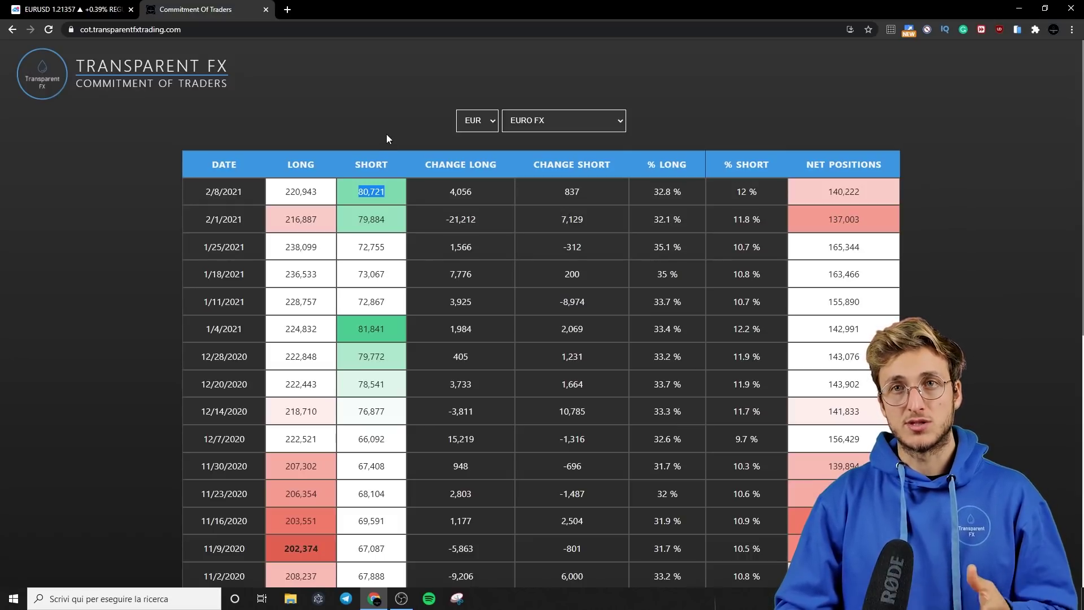
key(ctrl+Tab)
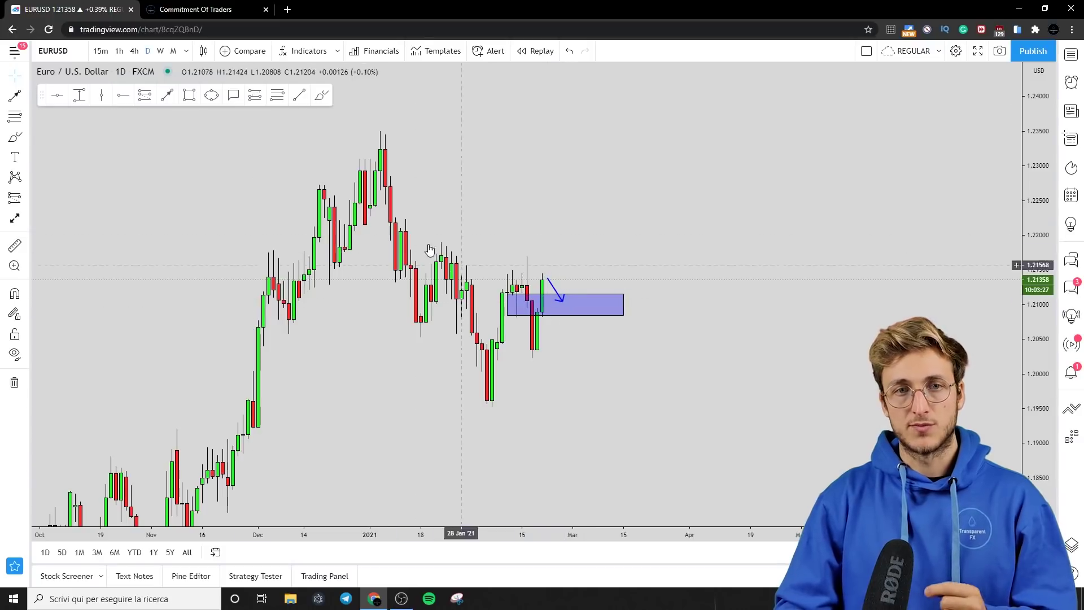
Draw an ellipse around the tip of the falling arrow, spanning the rectangle zone from about 1.2123 to 1.2072.
click(211, 94)
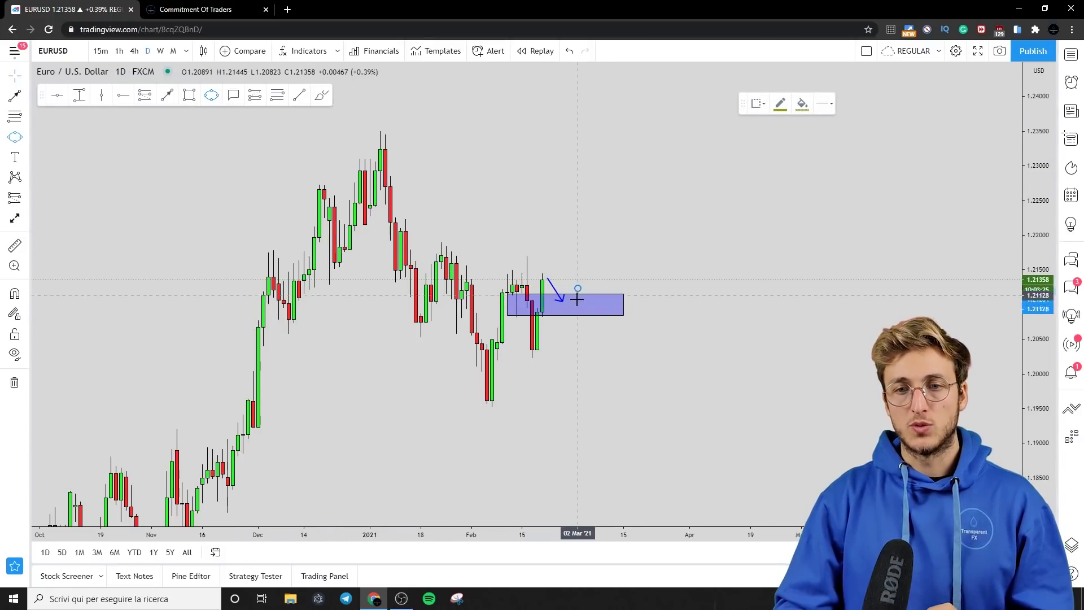
click(567, 323)
click(588, 324)
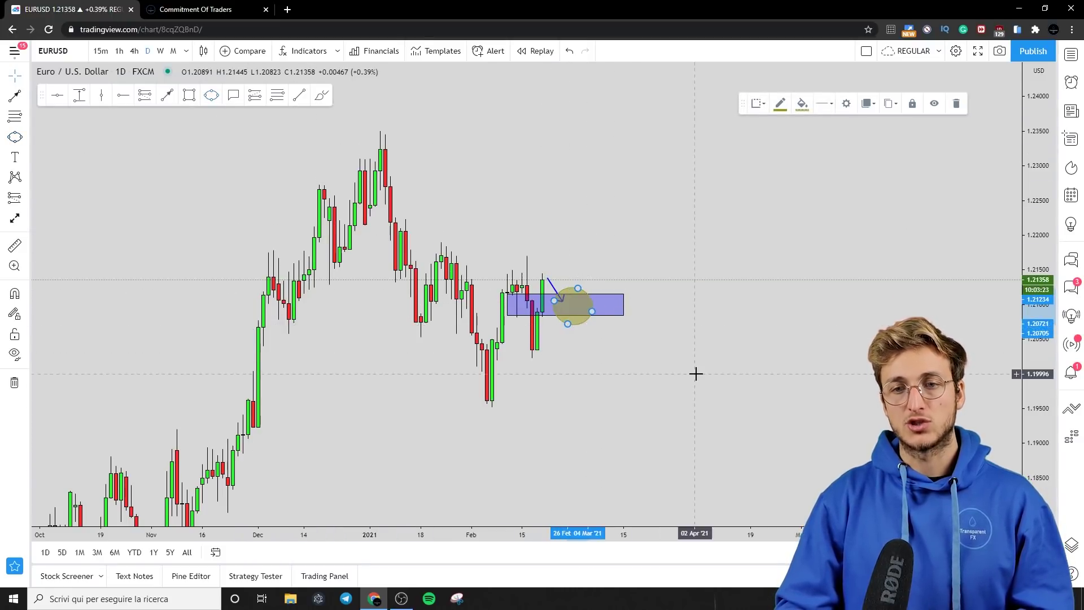
click(698, 374)
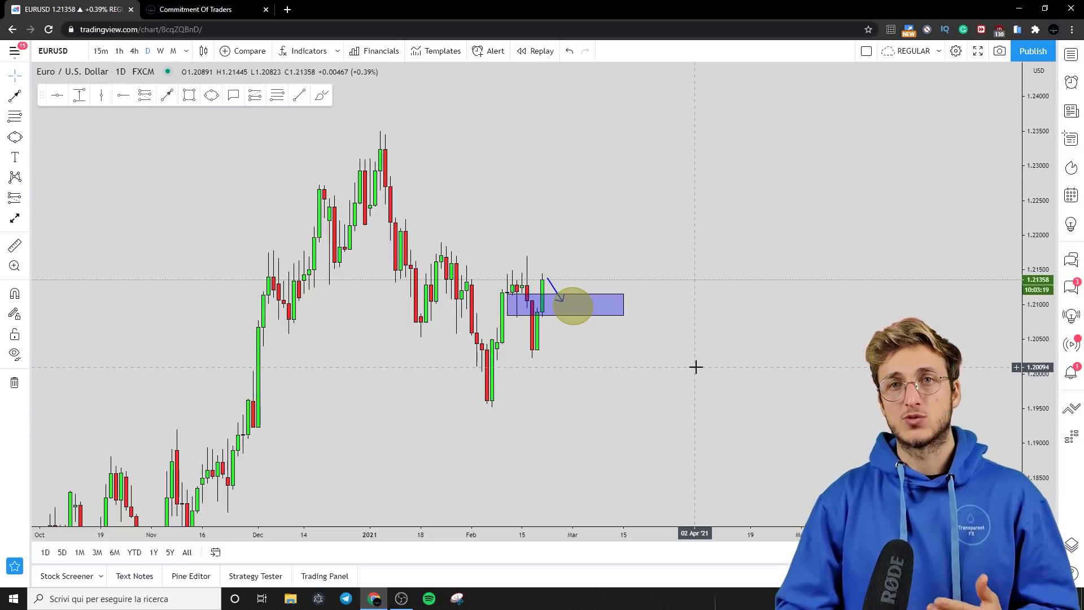
Brush a small zigzag turning upward inside the ellipse and draw an arrow rising from about 1.2115 to 1.2196.
click(563, 303)
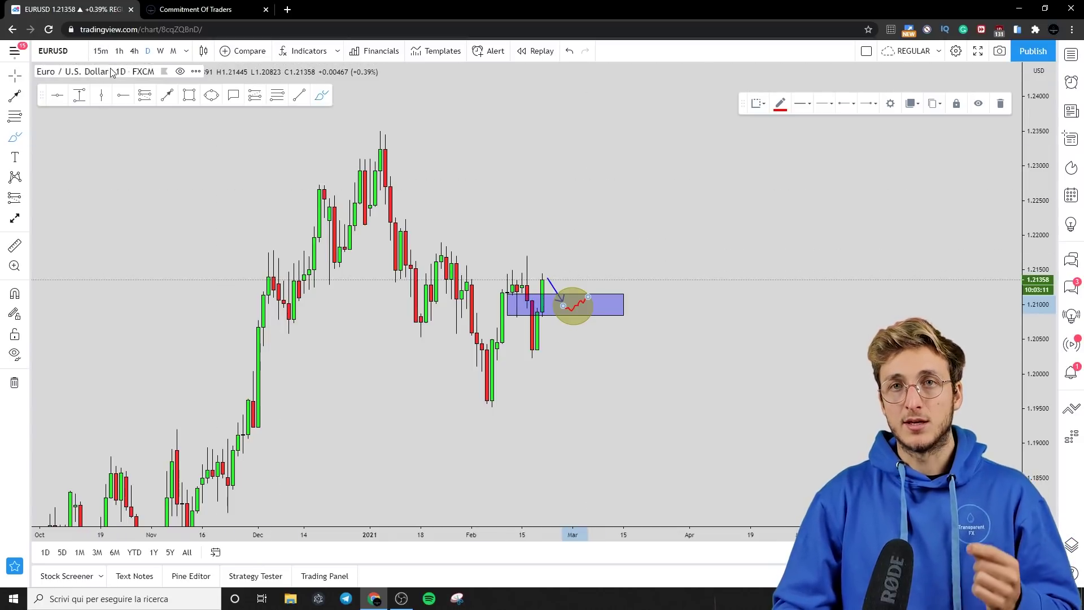
click(172, 99)
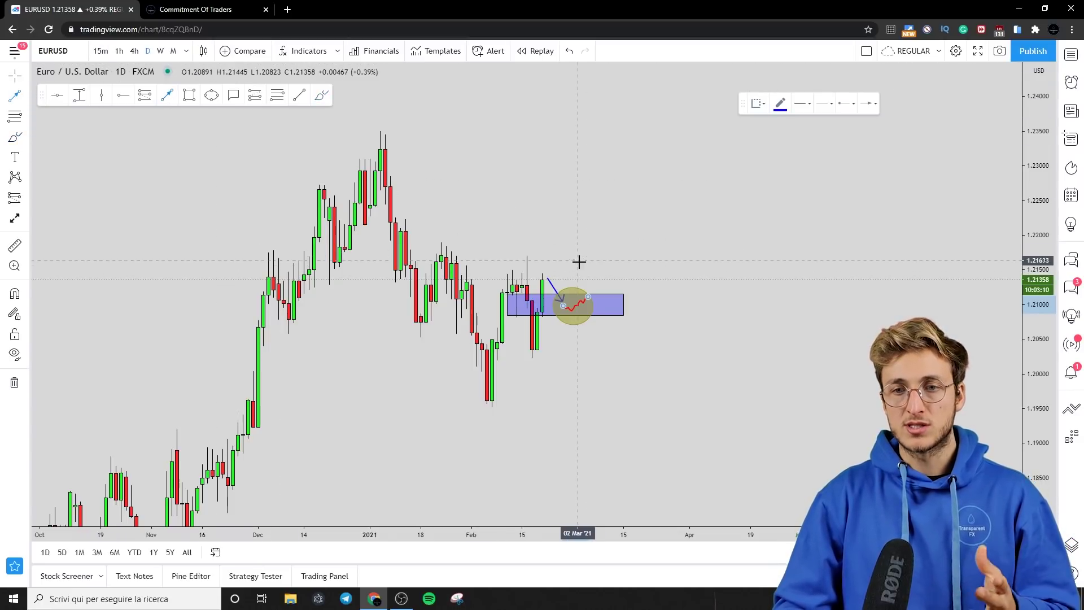
click(583, 293)
click(596, 238)
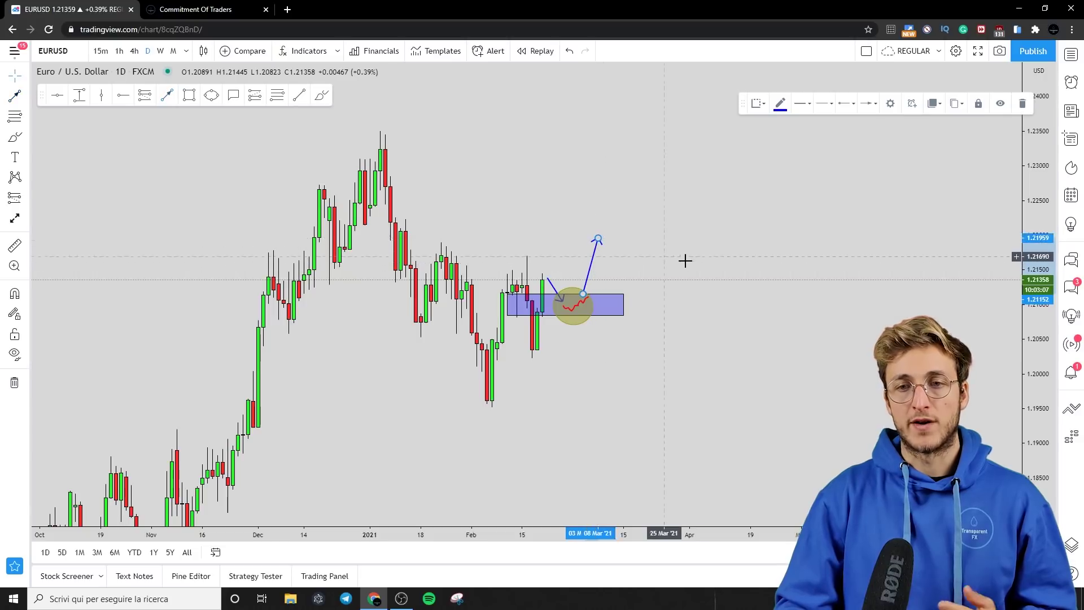